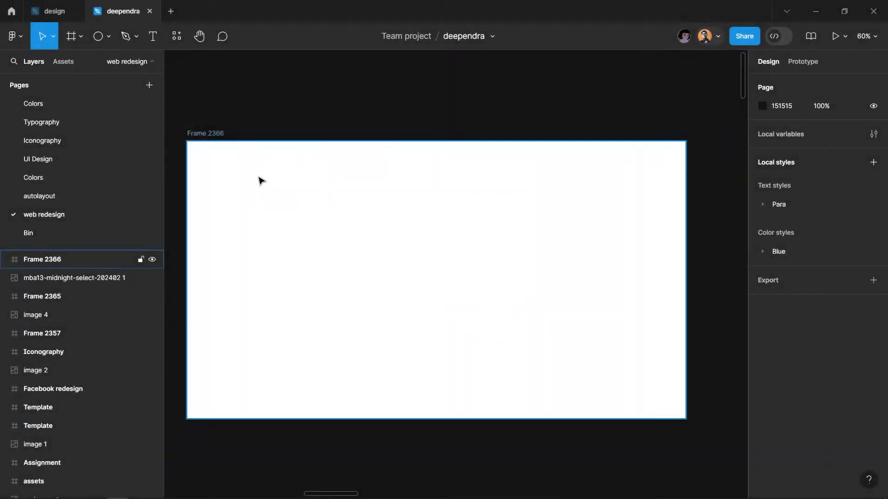
Draw a new 290×290 frame inside Frame 2366
{"action": "key", "text": "Escape"}
{"action": "left_click", "coordinate": [79, 36]}
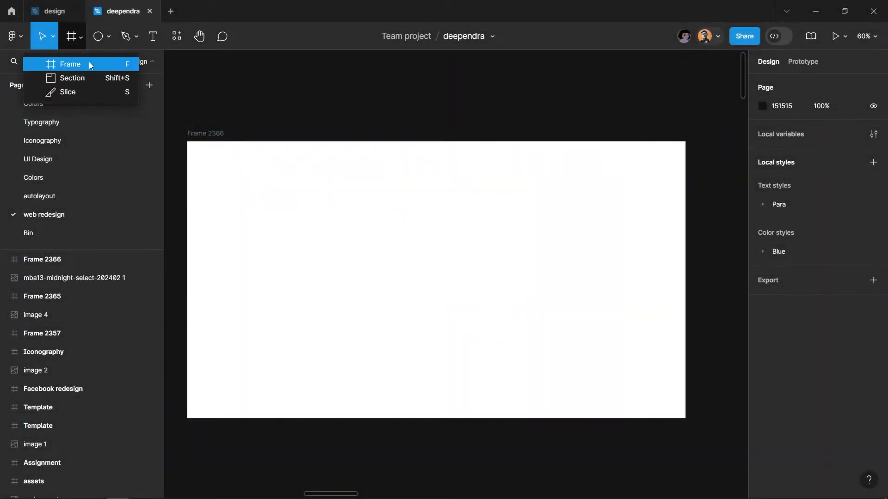
{"action": "left_click", "coordinate": [95, 65]}
{"action": "left_click_drag", "start_coordinate": [252, 195], "coordinate": [345, 291]}
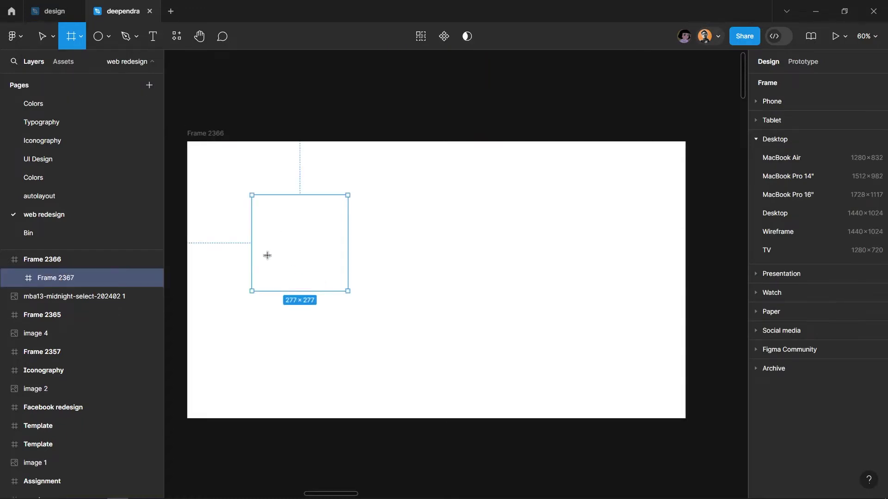
{"action": "scroll", "coordinate": [263, 255], "scroll_direction": "up", "scroll_amount": 1, "text": "ctrl"}
{"action": "type", "text": "290"}
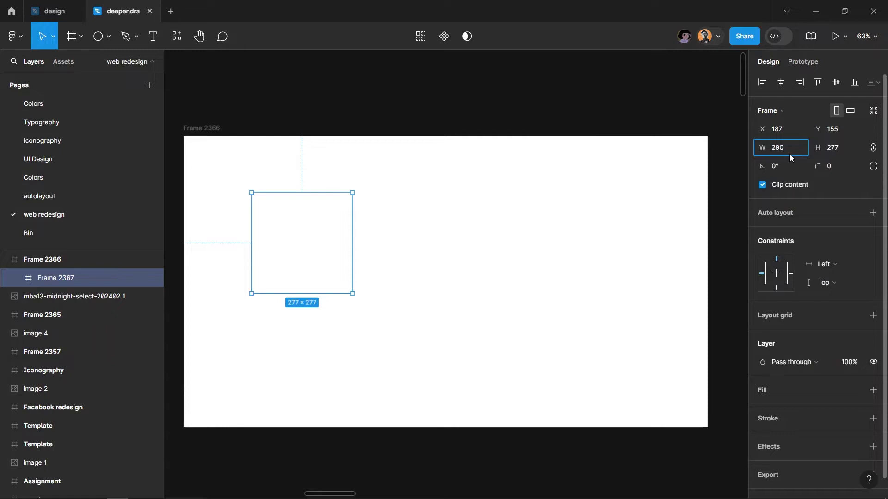
{"action": "key", "text": "Return"}
{"action": "scroll", "coordinate": [848, 230], "scroll_direction": "down", "scroll_amount": 1}
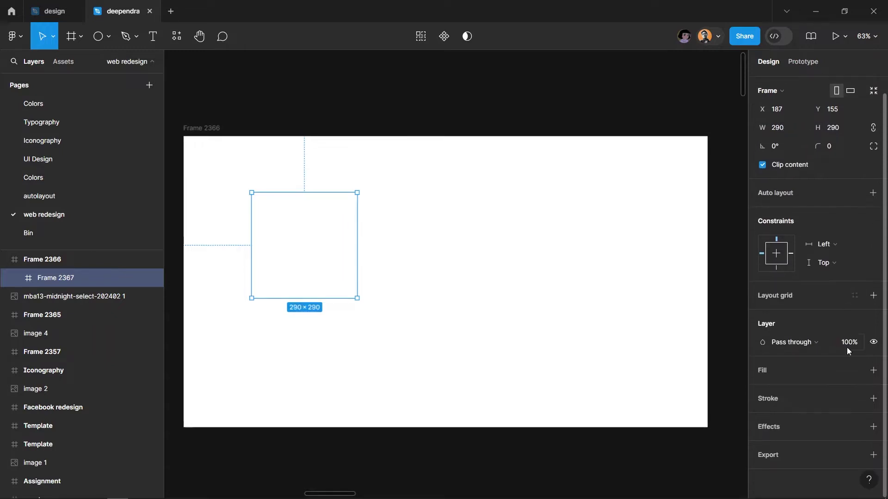
Give the frame a light grey E0E0E0 fill and a 16 corner radius
{"action": "left_click", "coordinate": [873, 371]}
{"action": "left_click", "coordinate": [763, 389]}
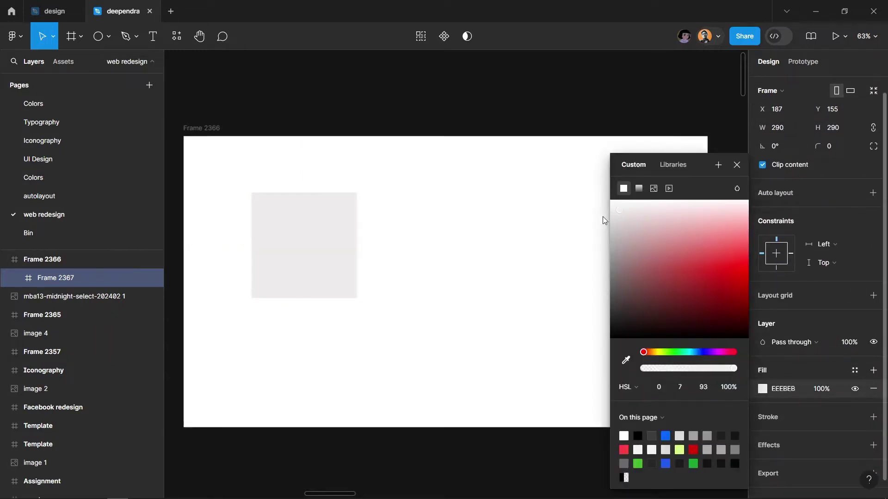
{"action": "left_click", "coordinate": [283, 247]}
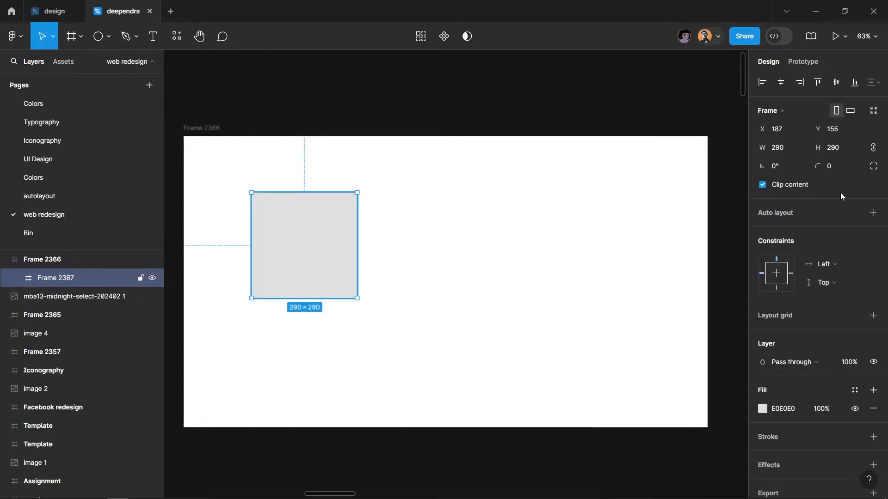
{"action": "type", "text": "16"}
{"action": "key", "text": "Return"}
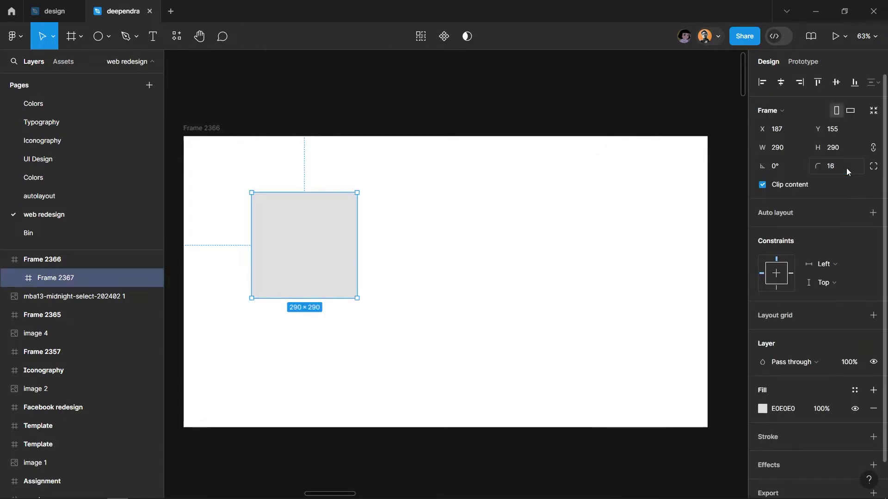
{"action": "scroll", "coordinate": [614, 278], "scroll_direction": "left", "scroll_amount": 3}
Move the laptop image into the grey card, centred
{"action": "left_click", "coordinate": [248, 158]}
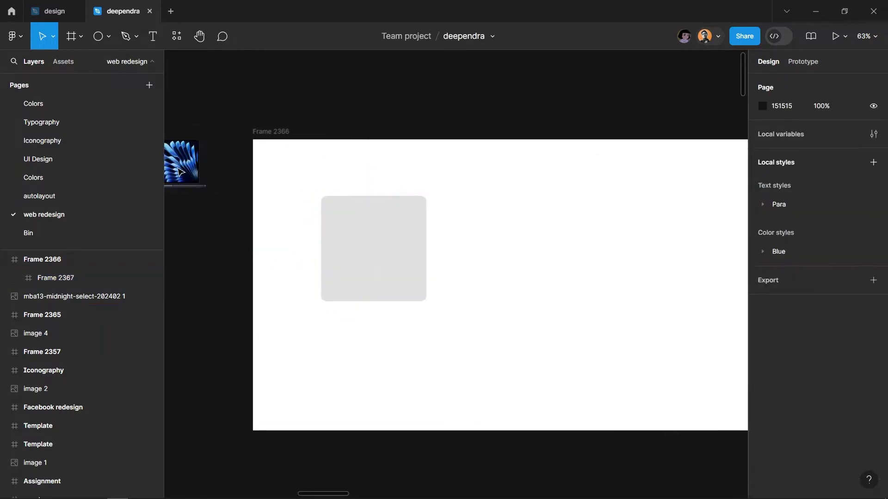
{"action": "left_click_drag", "start_coordinate": [183, 162], "coordinate": [391, 254]}
{"action": "scroll", "coordinate": [391, 253], "scroll_direction": "up", "scroll_amount": 5}
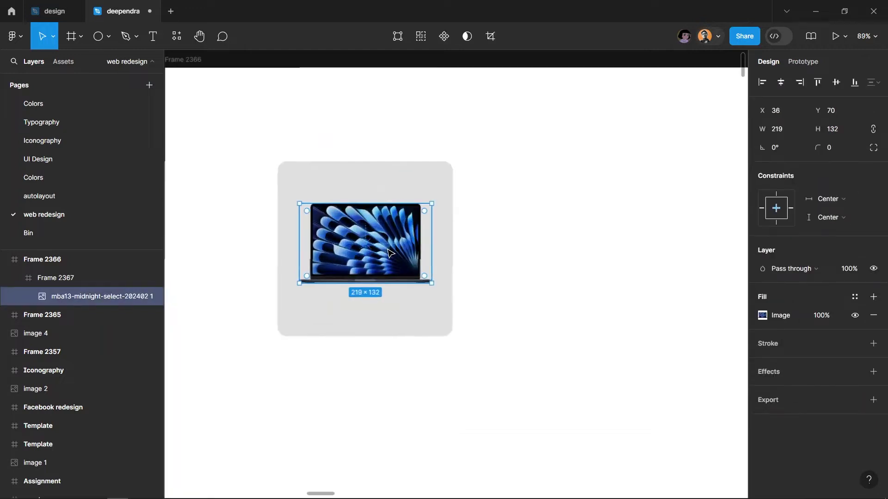
{"action": "left_click", "coordinate": [359, 113]}
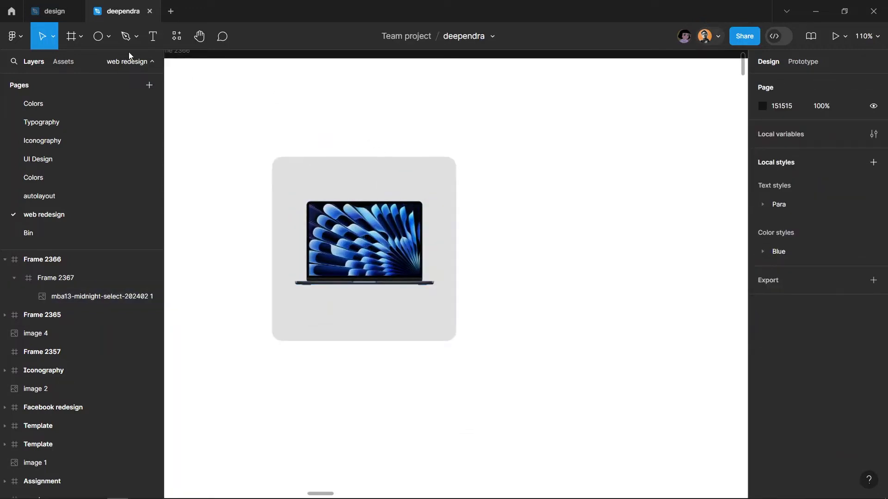
Add a '-20%' text layer above the card
{"action": "left_click", "coordinate": [152, 37]}
{"action": "left_click", "coordinate": [336, 111]}
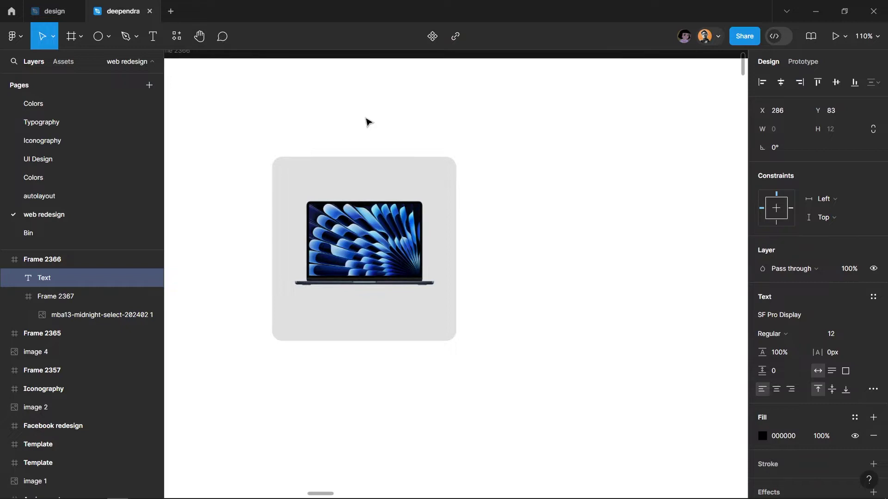
{"action": "type", "text": "-20%"}
{"action": "key", "text": "Escape"}
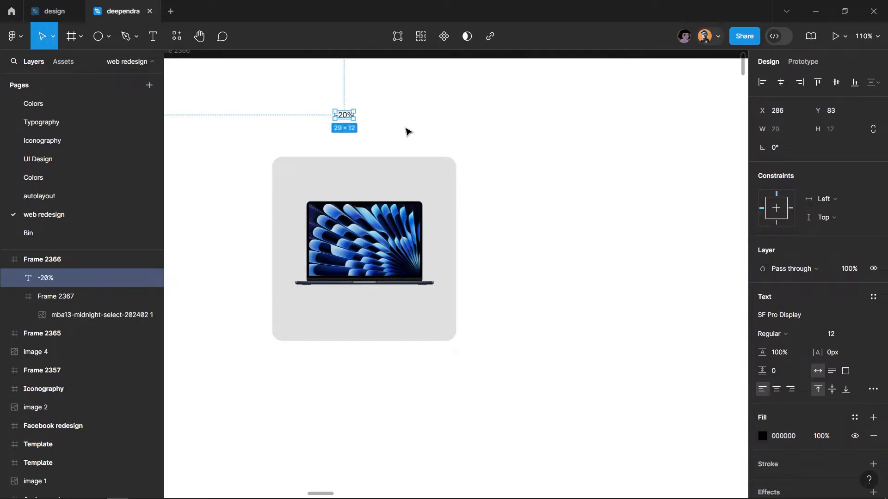
{"action": "scroll", "coordinate": [342, 117], "scroll_direction": "up", "scroll_amount": 1}
Wrap the -20% text in auto layout with padding 4
{"action": "right_click", "coordinate": [344, 112]}
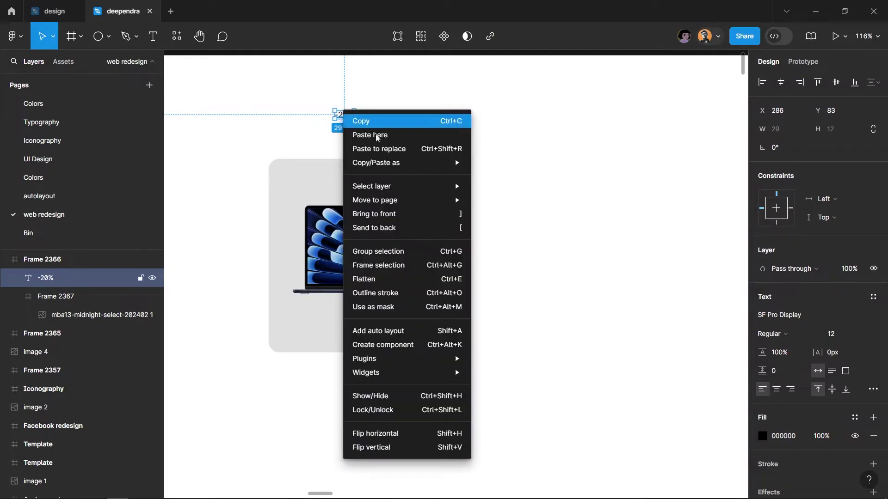
{"action": "left_click", "coordinate": [421, 331]}
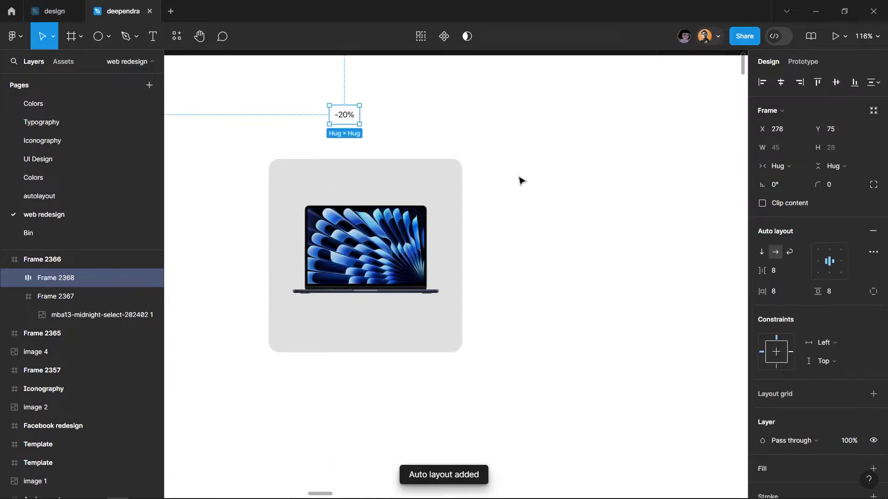
{"action": "left_click", "coordinate": [519, 181]}
{"action": "left_click", "coordinate": [337, 117]}
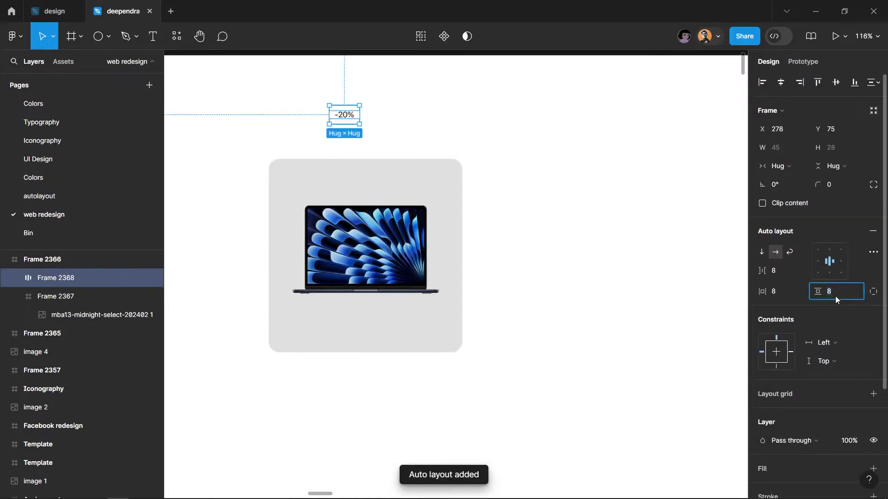
{"action": "type", "text": "4"}
{"action": "key", "text": "Return"}
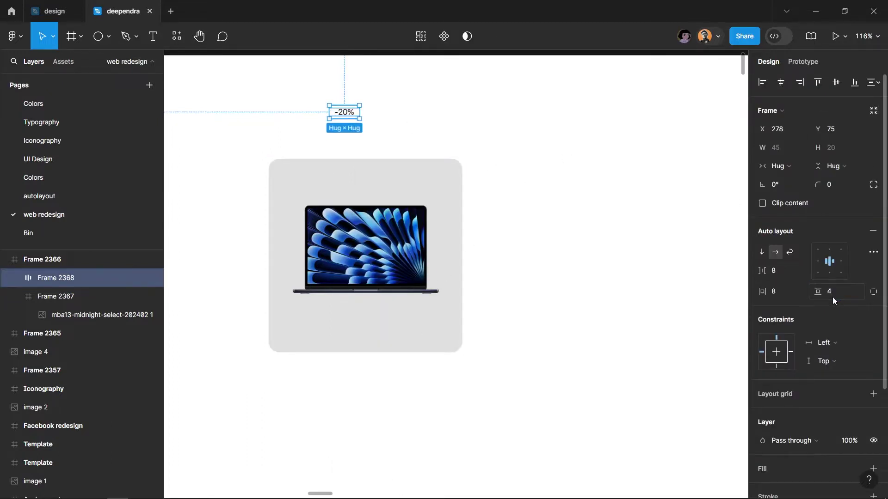
{"action": "scroll", "coordinate": [837, 348], "scroll_direction": "down", "scroll_amount": 2}
{"action": "scroll", "coordinate": [838, 351], "scroll_direction": "down", "scroll_amount": 1}
Style the badge with a red F12929 fill, white text and a 100 corner radius
{"action": "left_click", "coordinate": [873, 353]}
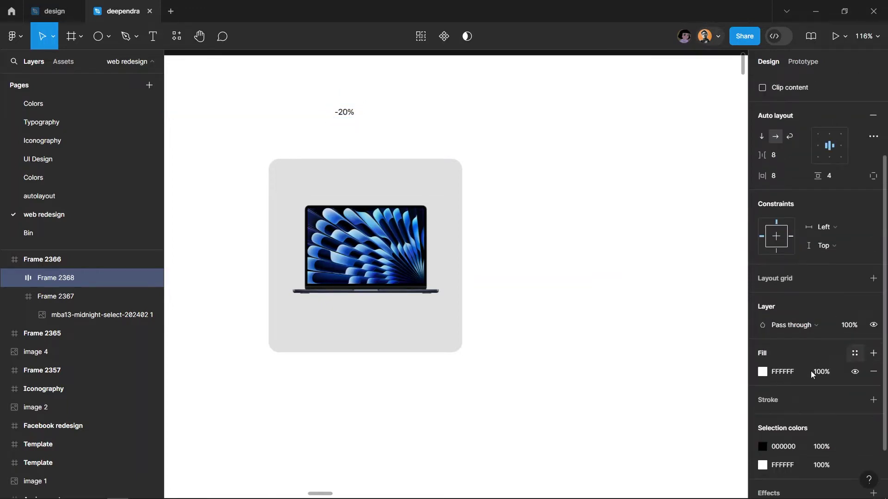
{"action": "left_click", "coordinate": [763, 372]}
{"action": "left_click", "coordinate": [730, 262]}
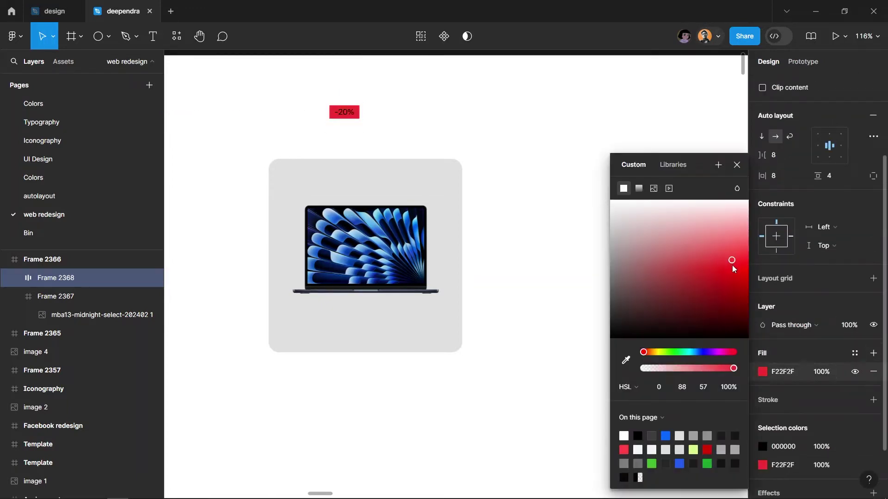
{"action": "left_click", "coordinate": [762, 446]}
{"action": "left_click_drag", "start_coordinate": [688, 277], "coordinate": [544, 138]}
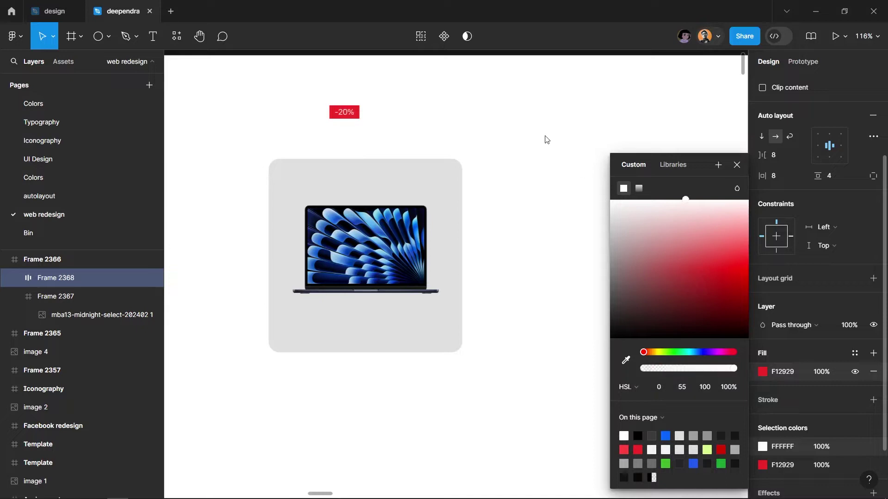
{"action": "left_click", "coordinate": [498, 121]}
{"action": "left_click", "coordinate": [344, 112]}
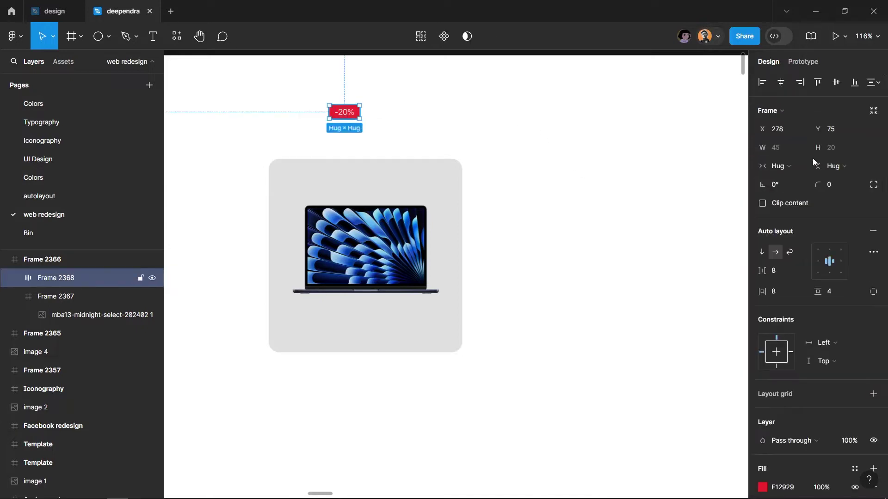
{"action": "left_click", "coordinate": [842, 185]}
{"action": "type", "text": "00"}
{"action": "key", "text": "Return"}
{"action": "left_click", "coordinate": [426, 129]}
Place the -20% badge at the card's top-left corner, 16 from the edges
{"action": "left_click_drag", "start_coordinate": [356, 115], "coordinate": [303, 177]}
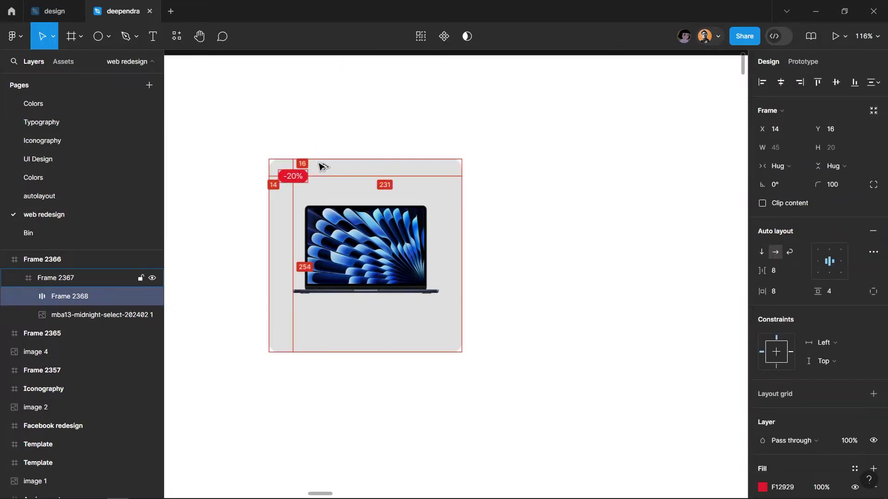
{"action": "key", "text": "Right"}
{"action": "key", "text": "Right"}
{"action": "key", "text": "Up"}
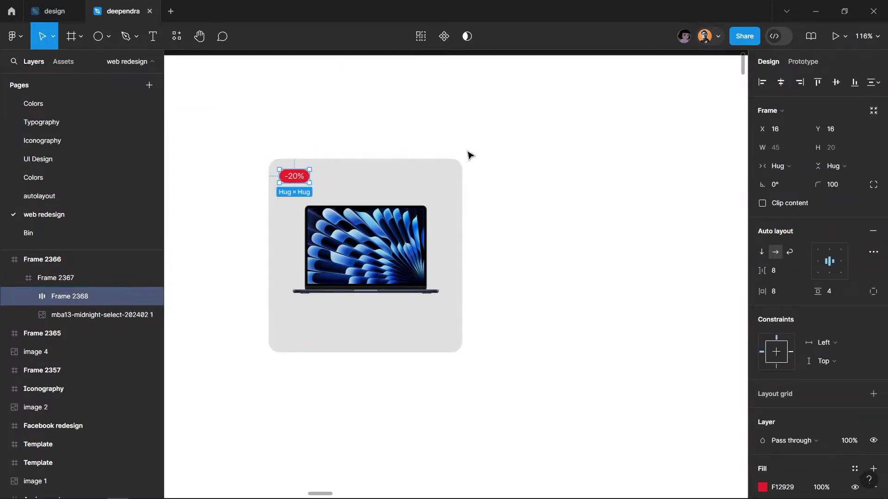
{"action": "scroll", "coordinate": [485, 162], "scroll_direction": "down", "scroll_amount": 2}
Centre the laptop image vertically in the card
{"action": "left_click", "coordinate": [504, 176]}
{"action": "left_click", "coordinate": [387, 170]}
{"action": "double_click", "coordinate": [388, 170]}
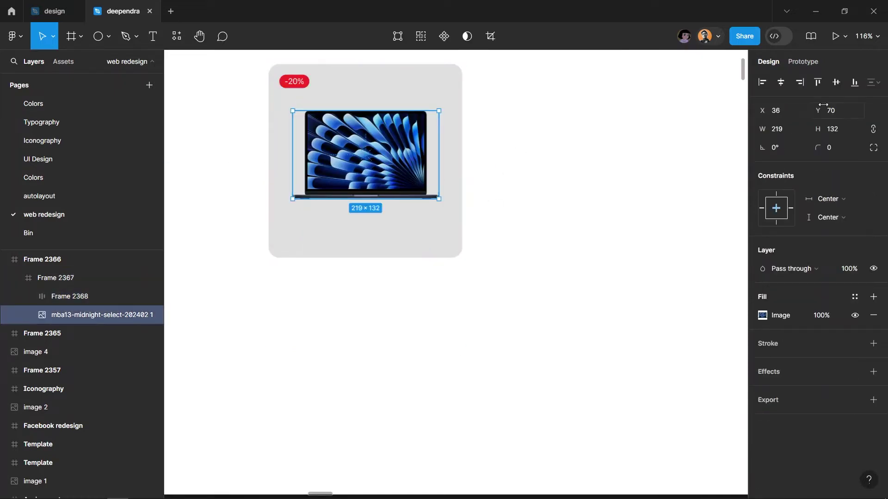
{"action": "left_click", "coordinate": [836, 87]}
{"action": "left_click", "coordinate": [545, 224]}
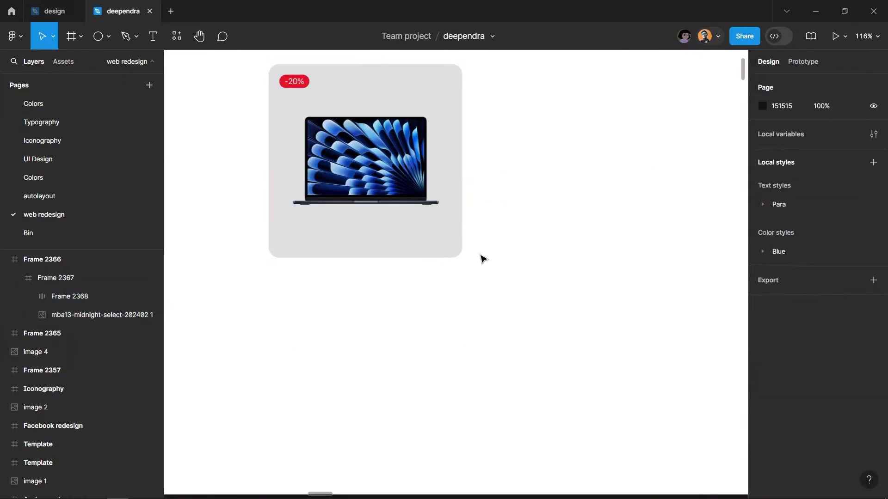
Add the title text 'Macbook Air (13 inch, M2 Chip)' below the card
{"action": "left_click", "coordinate": [151, 38]}
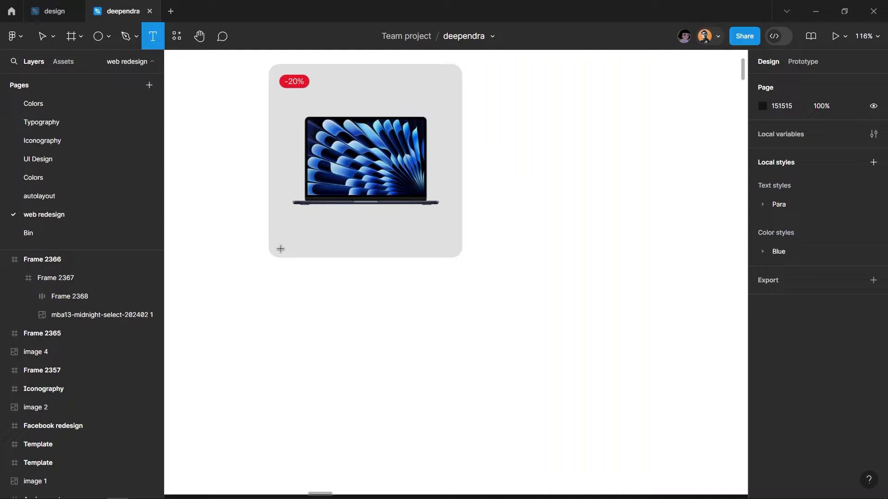
{"action": "left_click", "coordinate": [276, 300]}
{"action": "type", "text": "Macb"}
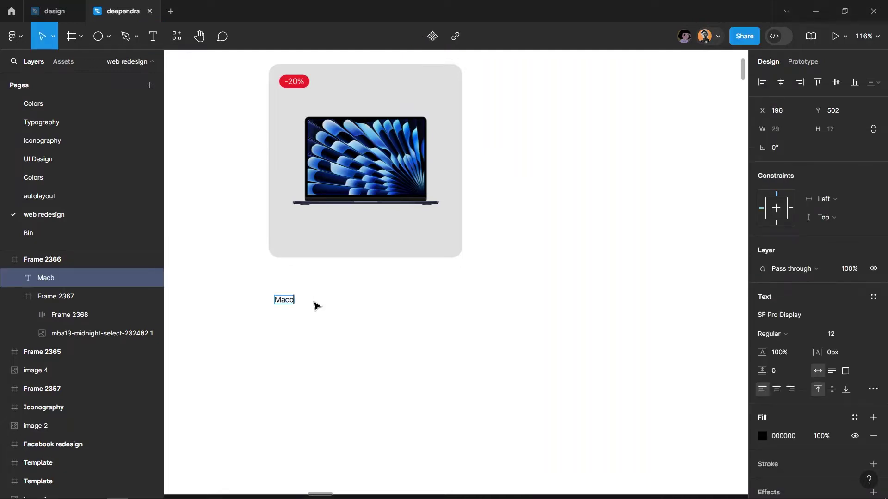
{"action": "type", "text": "ook"}
{"action": "key", "text": "Escape"}
{"action": "type", "text": " Air ("}
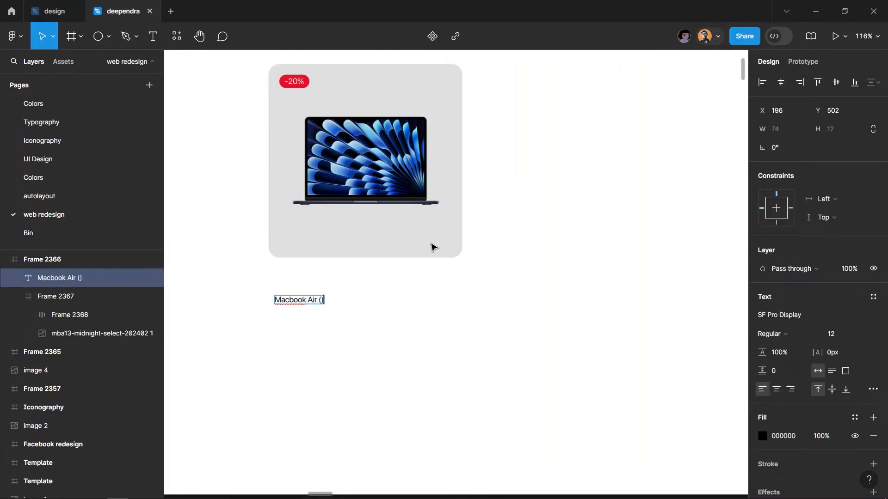
{"action": "type", "text": "13 inch, "}
{"action": "type", "text": "M2 Chip"}
{"action": "key", "text": "Escape"}
Style the title Semibold 16 with 150% line height and place it under the image
{"action": "left_click", "coordinate": [847, 337]}
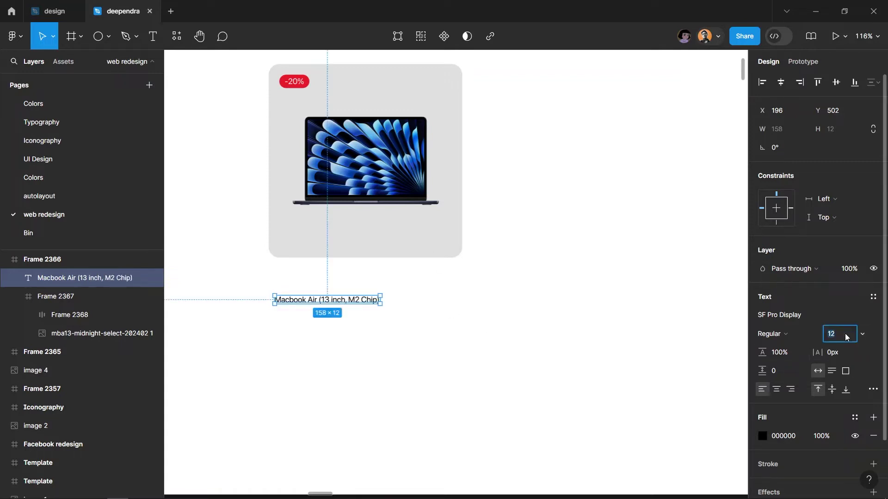
{"action": "type", "text": "16"}
{"action": "key", "text": "Return"}
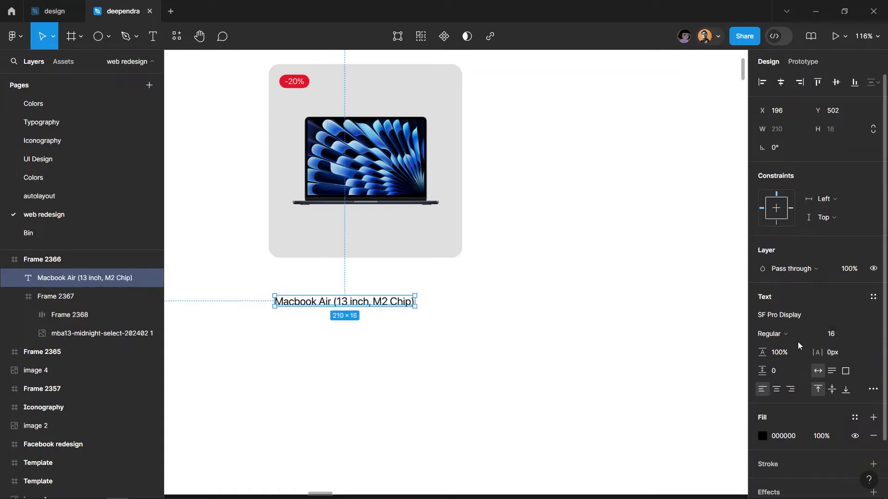
{"action": "left_click", "coordinate": [799, 338]}
{"action": "left_click", "coordinate": [811, 310]}
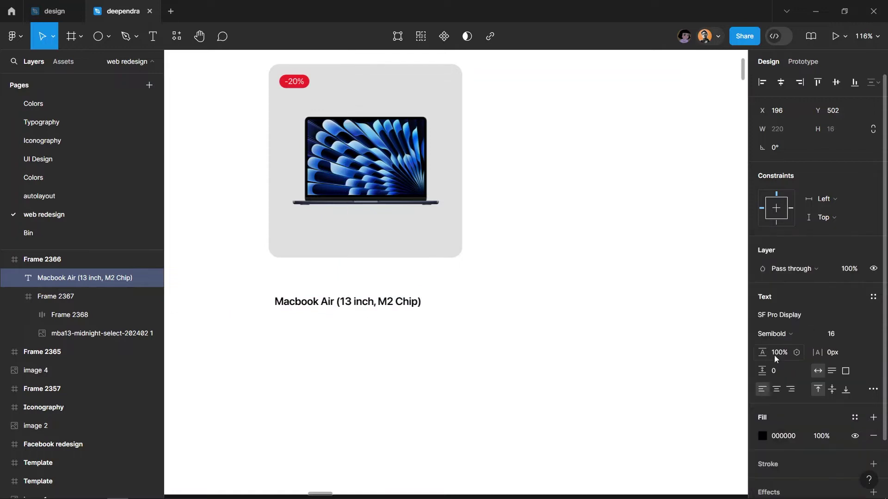
{"action": "type", "text": "150"}
{"action": "key", "text": "Return"}
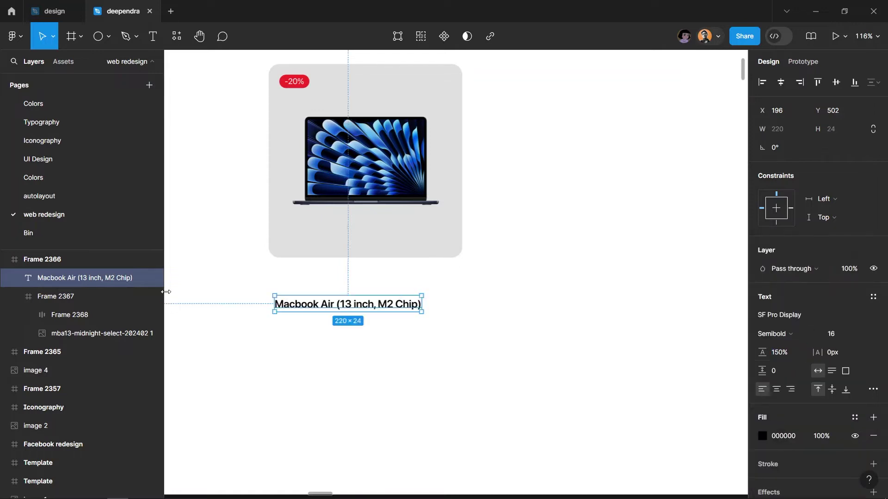
{"action": "scroll", "coordinate": [169, 287], "scroll_direction": "up", "scroll_amount": 2, "text": "ctrl"}
{"action": "left_click", "coordinate": [370, 296]}
{"action": "mouse_move", "coordinate": [394, 309]}
{"action": "left_mouse_down"}
{"action": "mouse_move", "coordinate": [392, 289]}
{"action": "mouse_move", "coordinate": [416, 313]}
{"action": "left_mouse_up"}
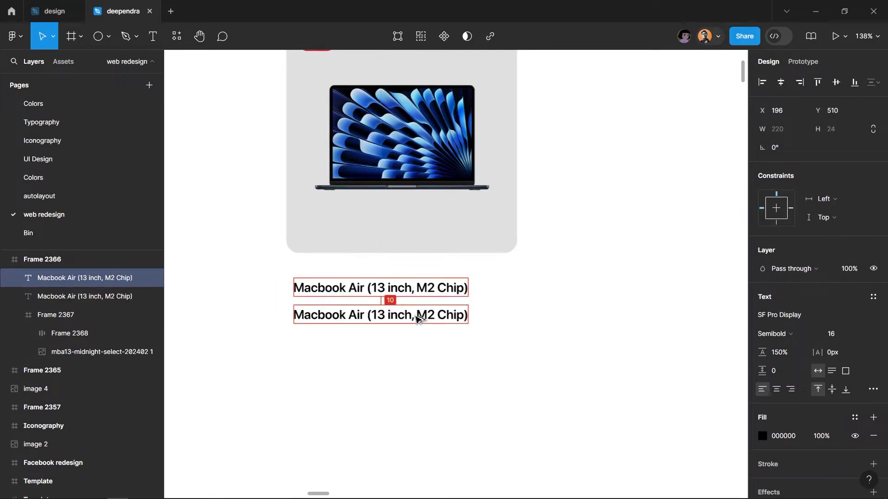
Change the copy's text to '8-Core CPU, 8-Core GPU, 8GB Unified Memory, 256GB SSD Storage'
{"action": "key", "text": "Return"}
{"action": "type", "text": "8"}
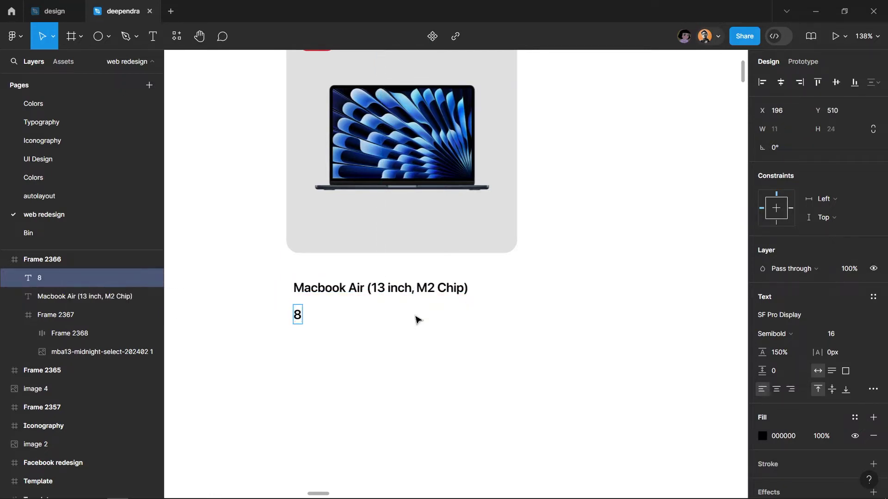
{"action": "type", "text": "-Core CP"}
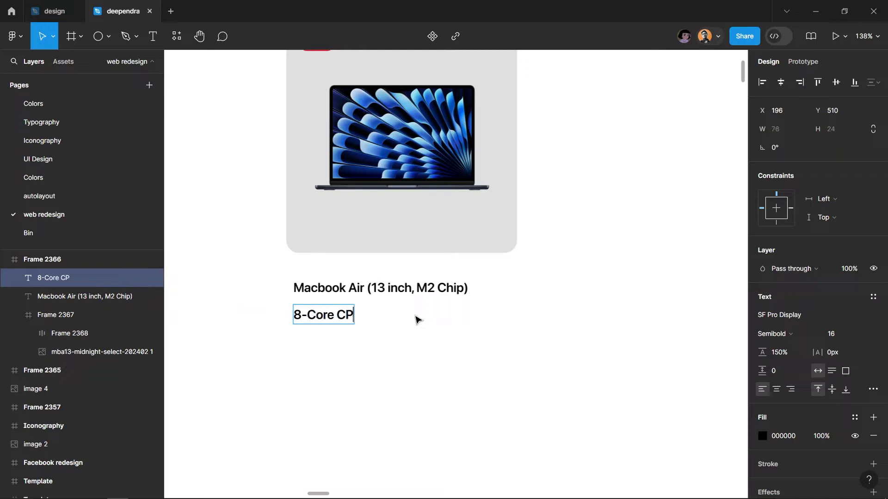
{"action": "type", "text": "U, 8"}
{"action": "type", "text": "-Core GPU"}
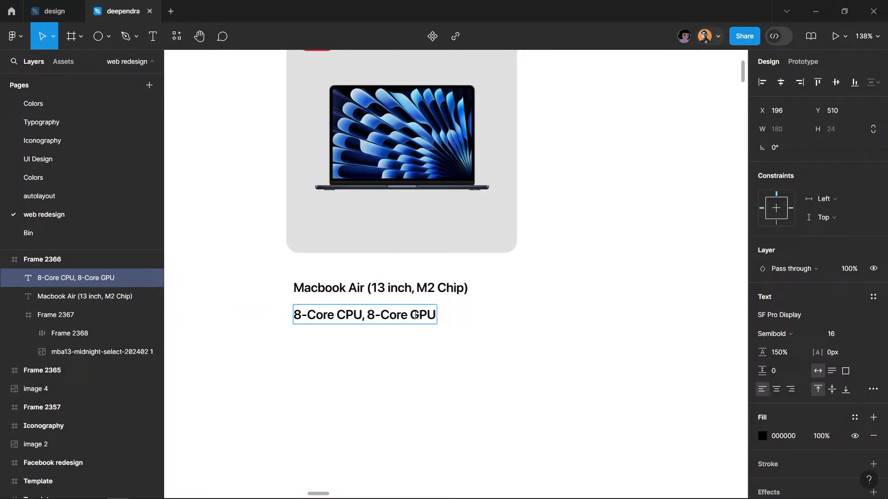
{"action": "type", "text": ", 8GB Unifie"}
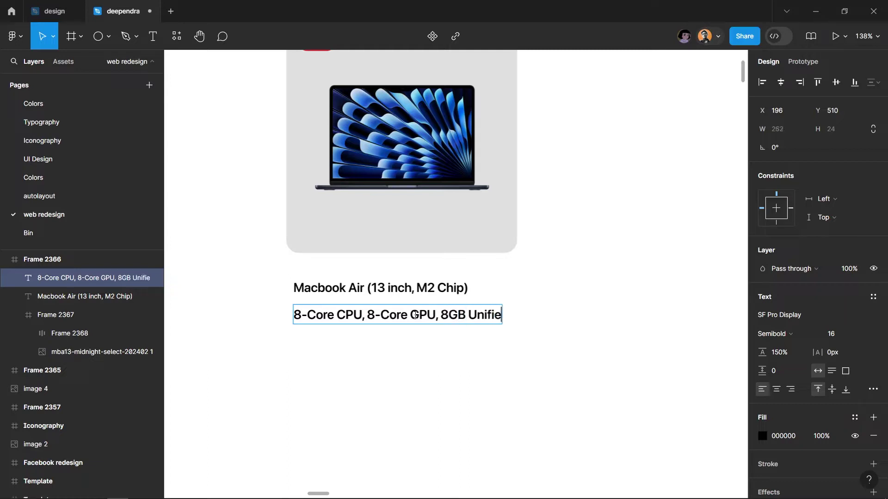
{"action": "type", "text": "d Memory,"}
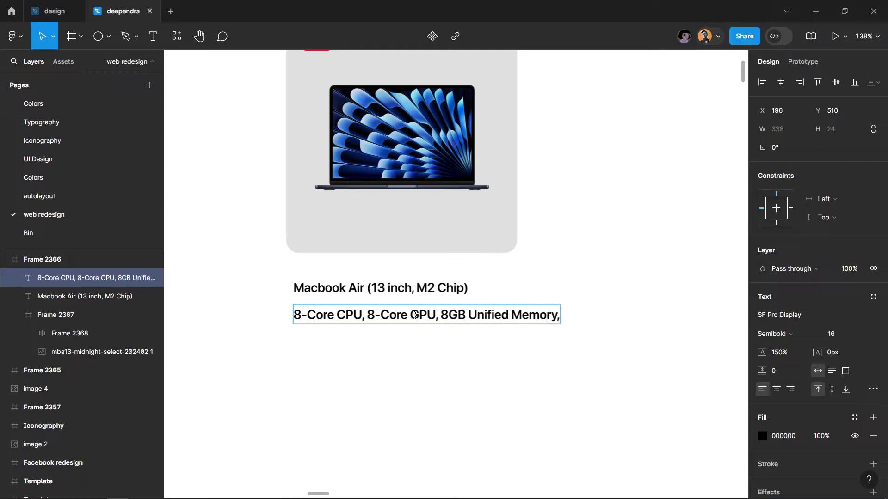
{"action": "type", "text": " 256GB SSD"}
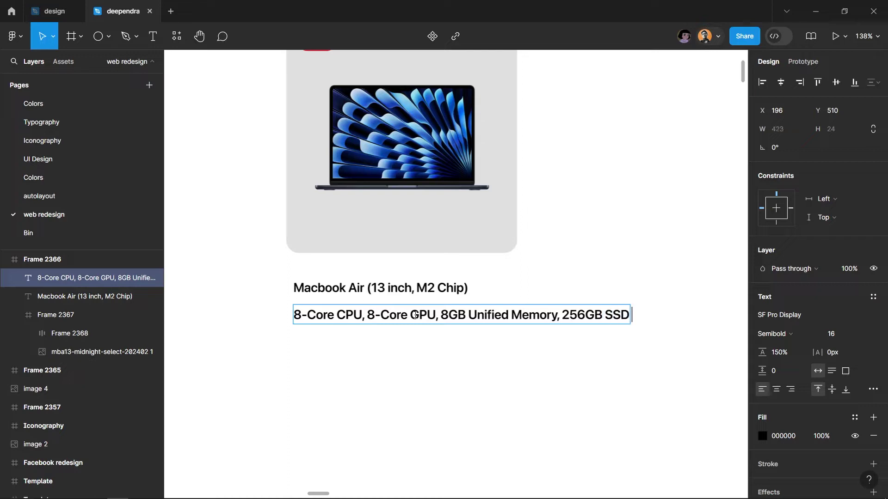
{"action": "type", "text": " Storage"}
{"action": "key", "text": "Escape"}
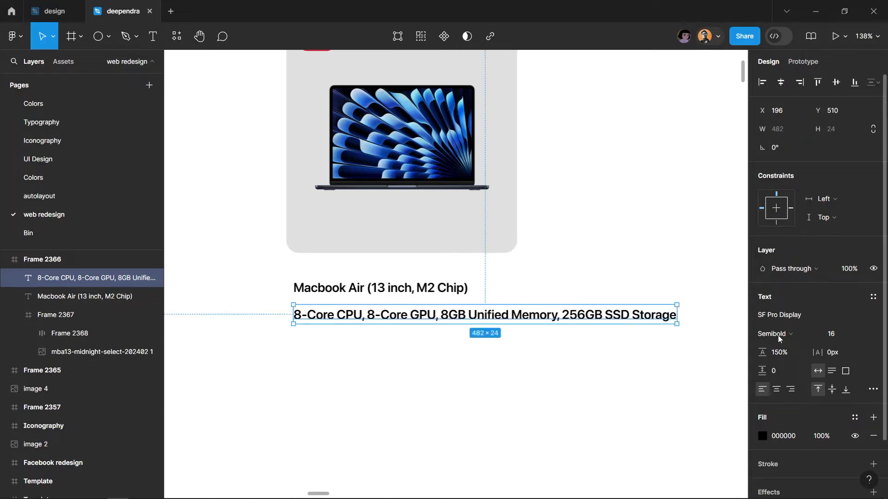
Set the spec line to Regular 14 and move it snug under the title
{"action": "left_click", "coordinate": [833, 339]}
{"action": "key", "text": "Return"}
{"action": "left_click", "coordinate": [784, 334]}
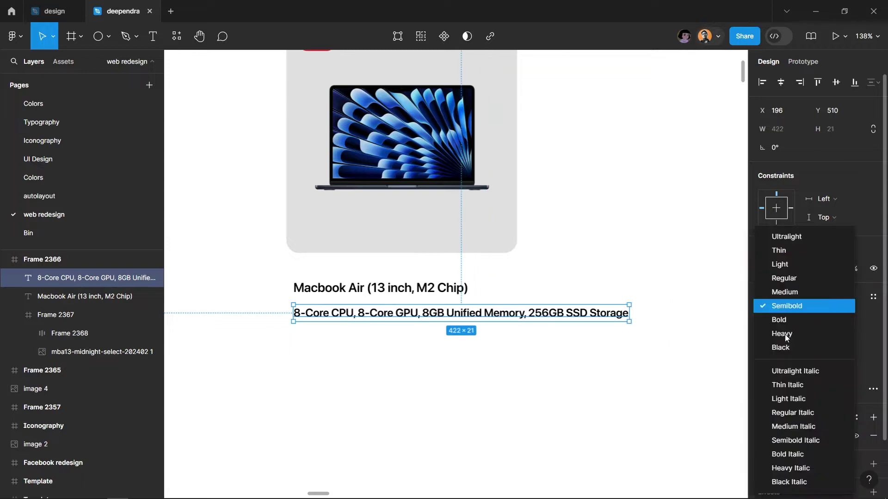
{"action": "left_click", "coordinate": [822, 281]}
{"action": "left_click", "coordinate": [677, 358]}
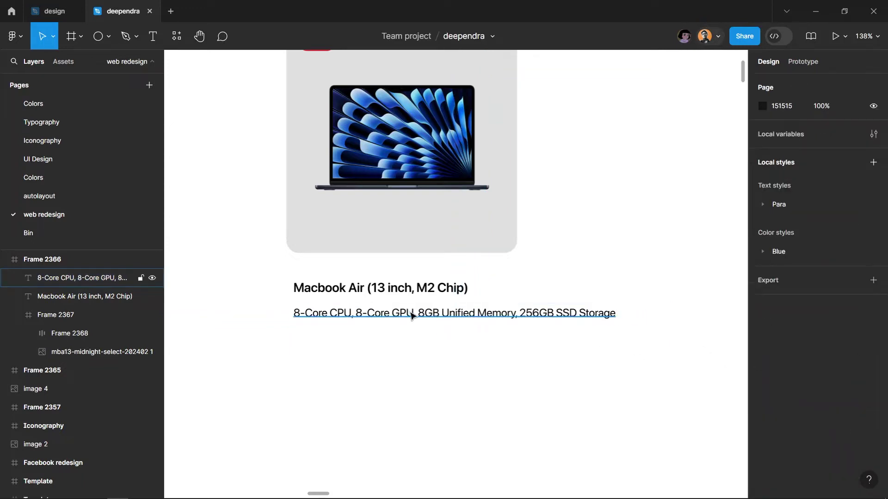
{"action": "left_click_drag", "start_coordinate": [407, 321], "coordinate": [406, 316]}
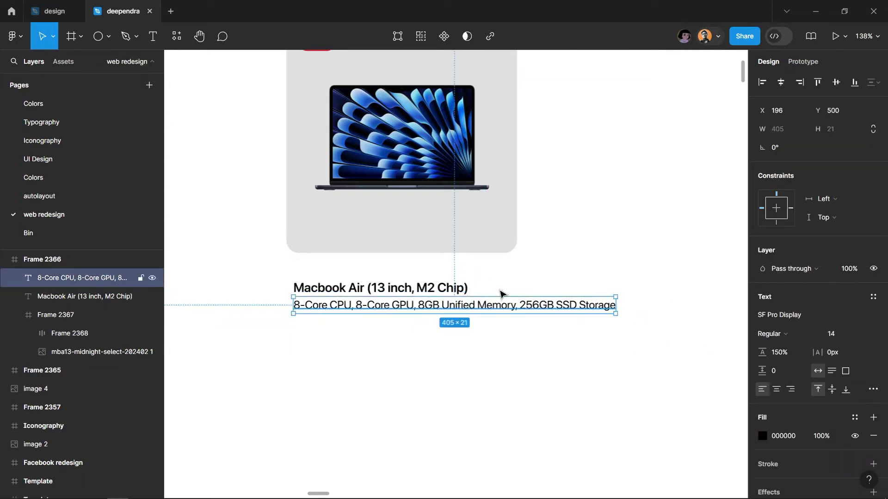
Wrap title and spec in a vertical auto layout with 4 gap, narrowed so the spec wraps
{"action": "left_click_drag", "start_coordinate": [520, 276], "coordinate": [457, 304]}
{"action": "right_click", "coordinate": [429, 303]}
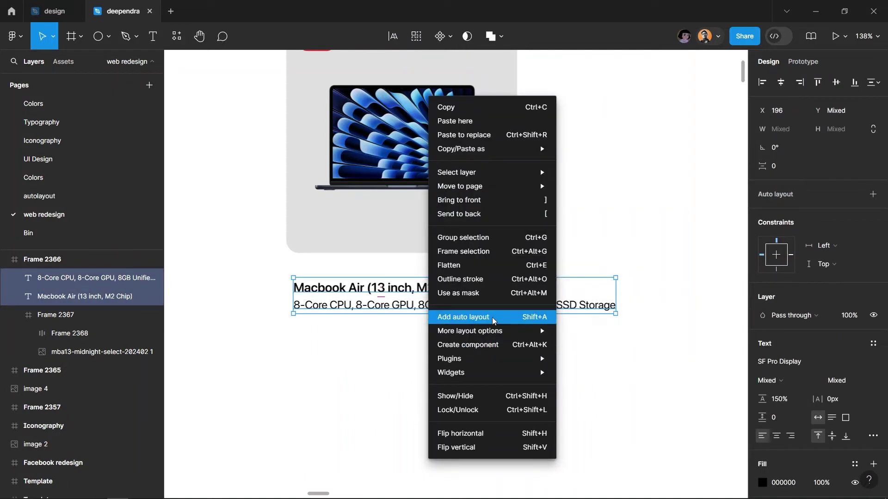
{"action": "key", "text": "shift+a"}
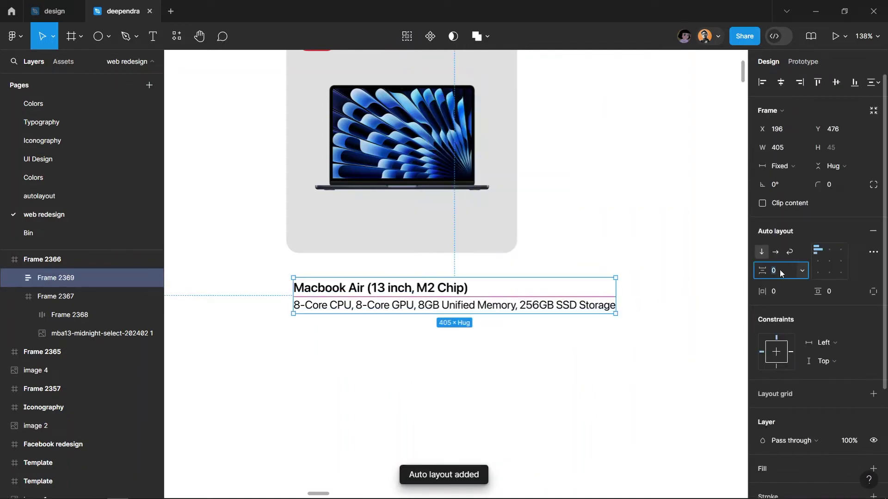
{"action": "type", "text": "4"}
{"action": "key", "text": "Return"}
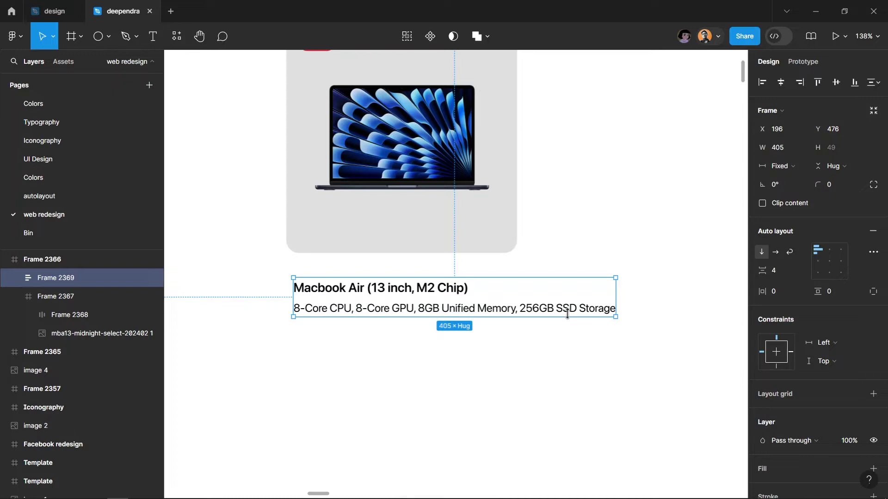
{"action": "left_click_drag", "start_coordinate": [615, 296], "coordinate": [517, 299]}
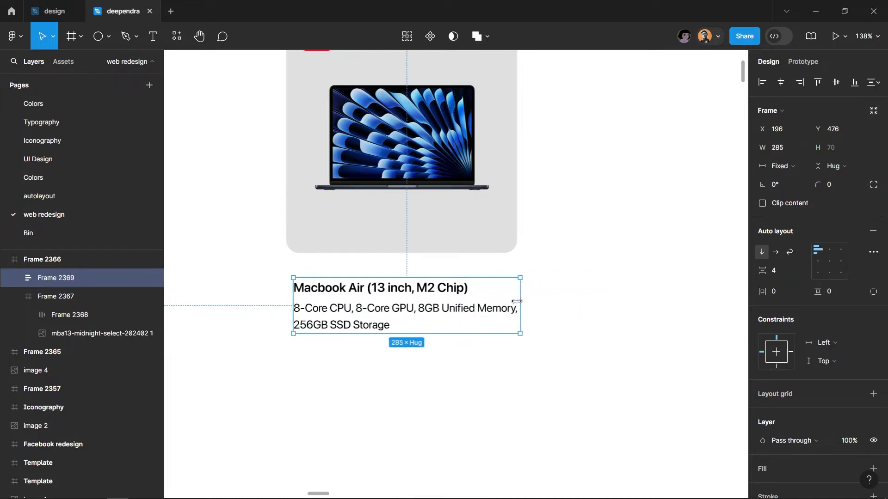
{"action": "left_click", "coordinate": [517, 372]}
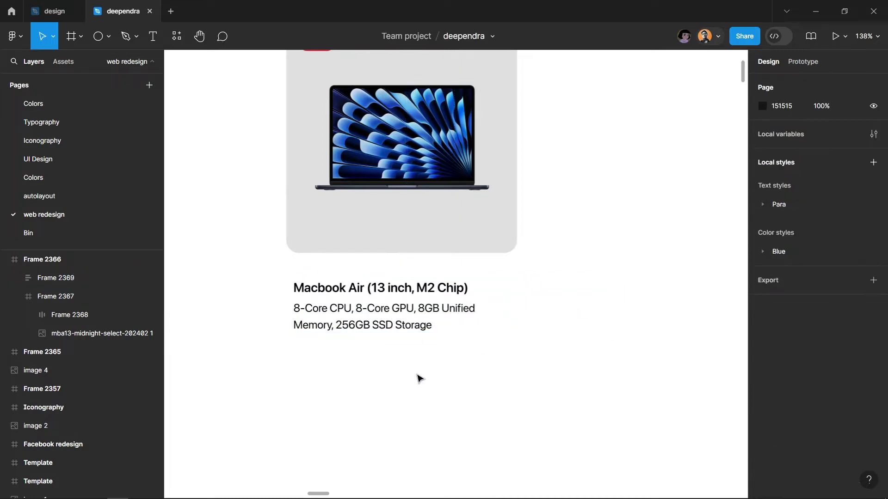
{"action": "scroll", "coordinate": [417, 375], "scroll_direction": "up", "scroll_amount": 2}
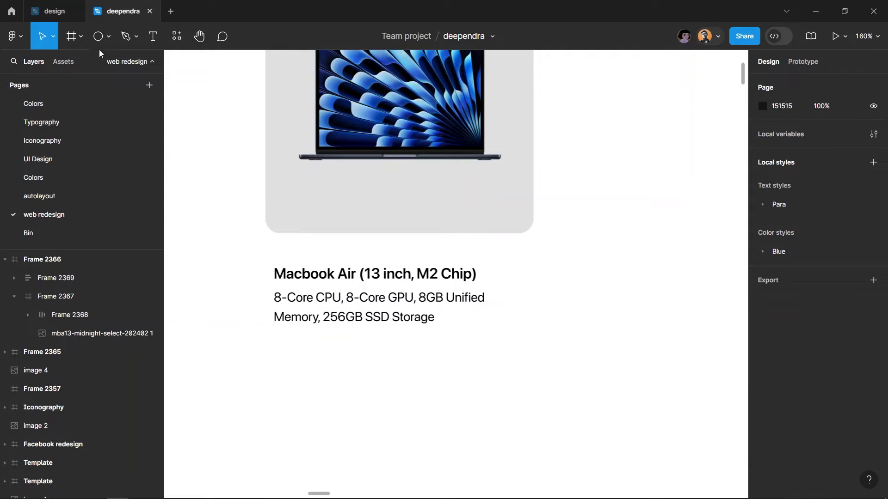
Draw a 24×24 circle below the spec line with a dark grey fill
{"action": "left_click", "coordinate": [108, 38]}
{"action": "left_click", "coordinate": [74, 106]}
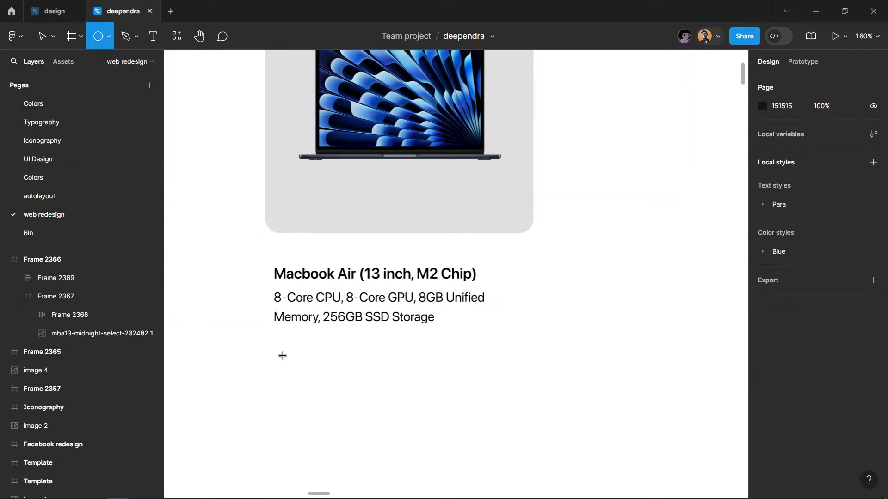
{"action": "left_click_drag", "start_coordinate": [283, 356], "coordinate": [311, 384]}
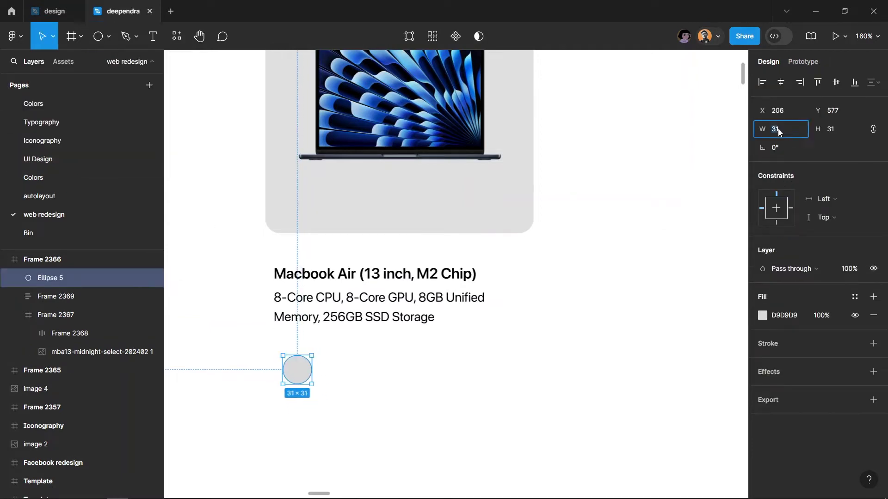
{"action": "type", "text": "24"}
{"action": "key", "text": "Return"}
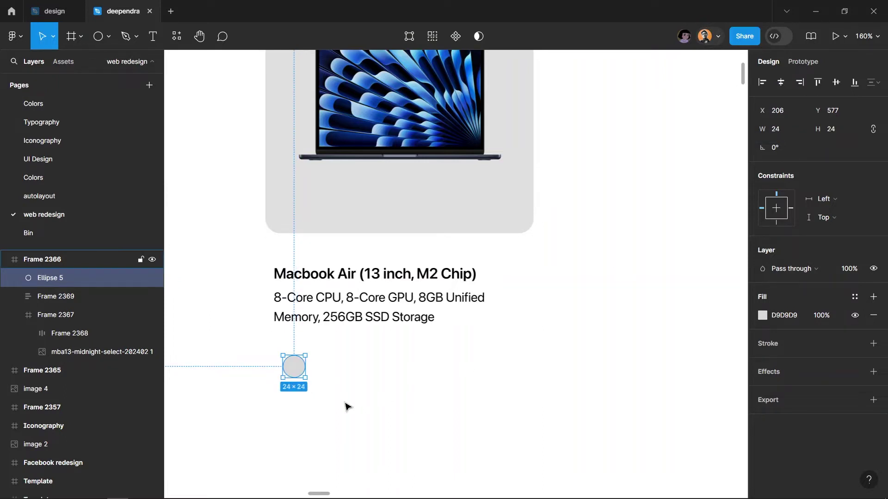
{"action": "scroll", "coordinate": [323, 401], "scroll_direction": "up", "scroll_amount": 5}
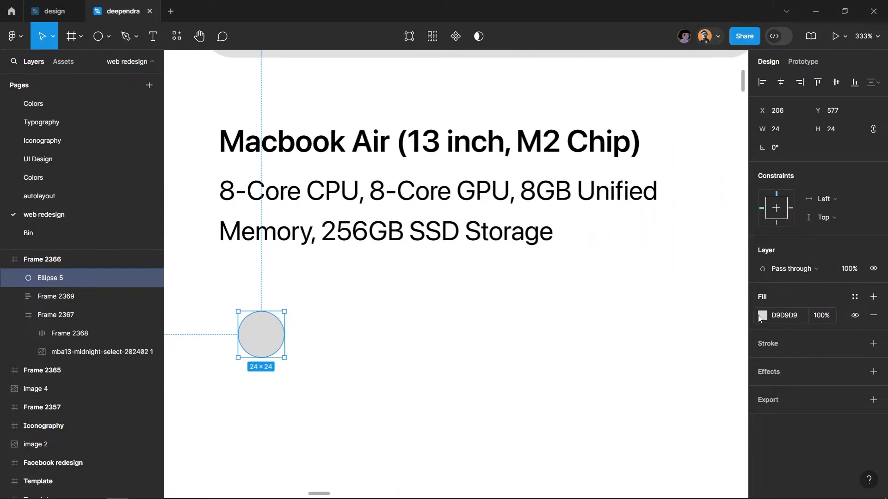
{"action": "left_click", "coordinate": [761, 316]}
{"action": "left_click_drag", "start_coordinate": [646, 284], "coordinate": [601, 291]}
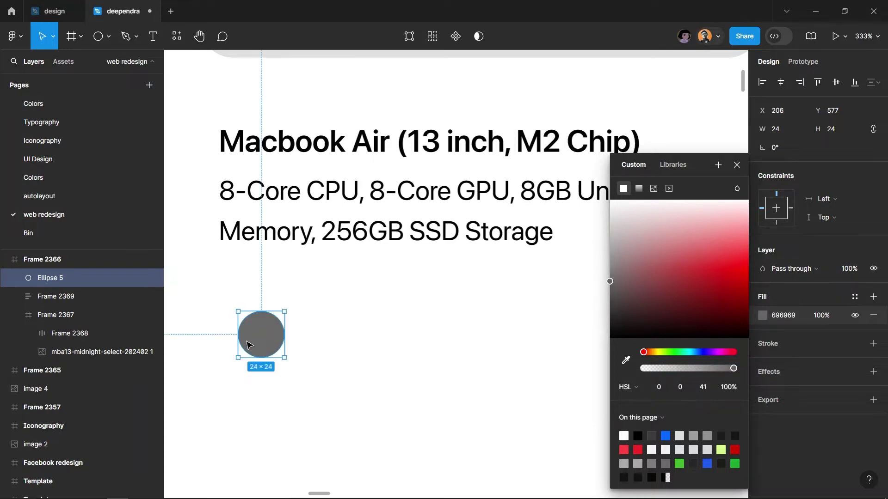
{"action": "left_click", "coordinate": [252, 344]}
Duplicate the circle twice to the right, colouring the copies dark brown and light grey
{"action": "left_click_drag", "start_coordinate": [252, 345], "coordinate": [331, 344]}
{"action": "left_click", "coordinate": [762, 315]}
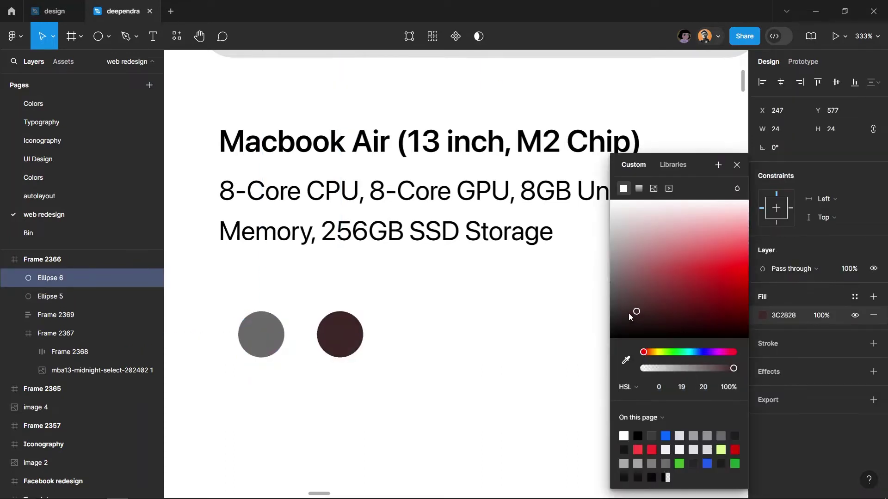
{"action": "left_click_drag", "start_coordinate": [634, 313], "coordinate": [626, 310]}
{"action": "left_click", "coordinate": [468, 371]}
{"action": "left_click_drag", "start_coordinate": [340, 334], "coordinate": [403, 334]}
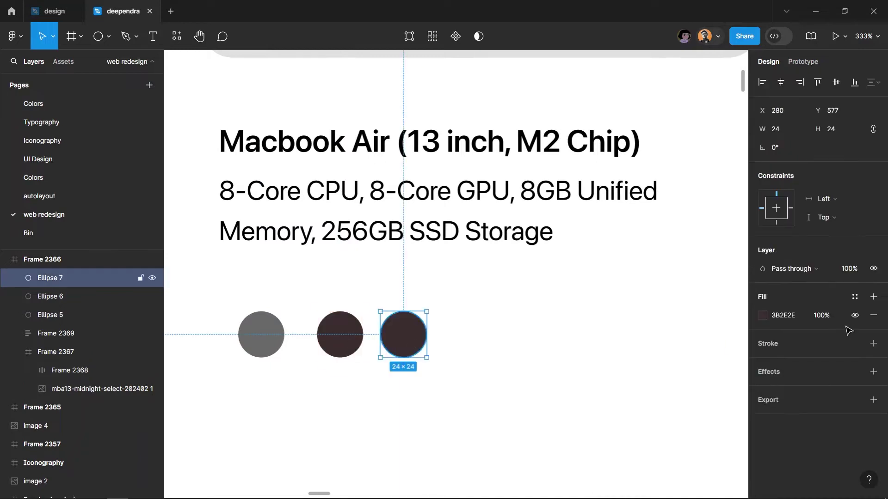
{"action": "left_click", "coordinate": [758, 315]}
{"action": "left_click_drag", "start_coordinate": [652, 299], "coordinate": [605, 254]}
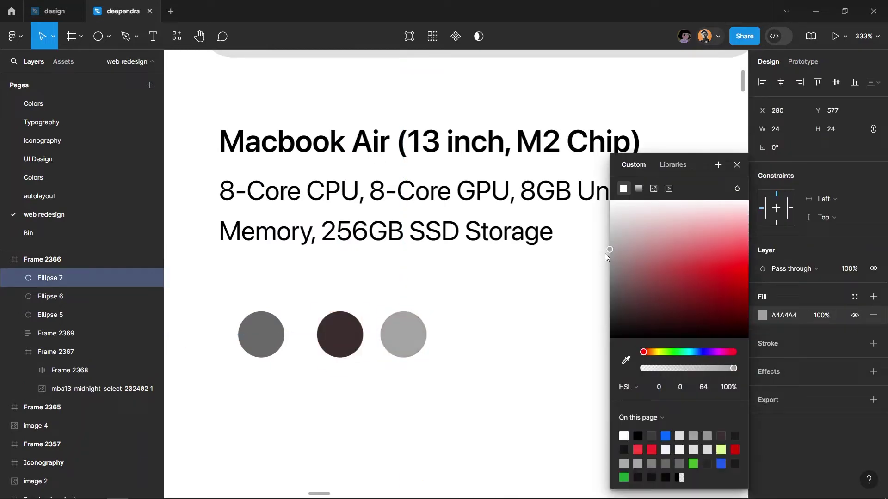
{"action": "left_click", "coordinate": [486, 337]}
Add a fourth circle copy to the right with a green fill
{"action": "left_click_drag", "start_coordinate": [403, 335], "coordinate": [472, 335]}
{"action": "left_click", "coordinate": [762, 316]}
{"action": "mouse_move", "coordinate": [642, 352]}
{"action": "left_mouse_down"}
{"action": "mouse_move", "coordinate": [675, 351]}
{"action": "mouse_move", "coordinate": [667, 353]}
{"action": "left_mouse_up"}
{"action": "left_click", "coordinate": [665, 221]}
{"action": "left_click_drag", "start_coordinate": [664, 221], "coordinate": [692, 240]}
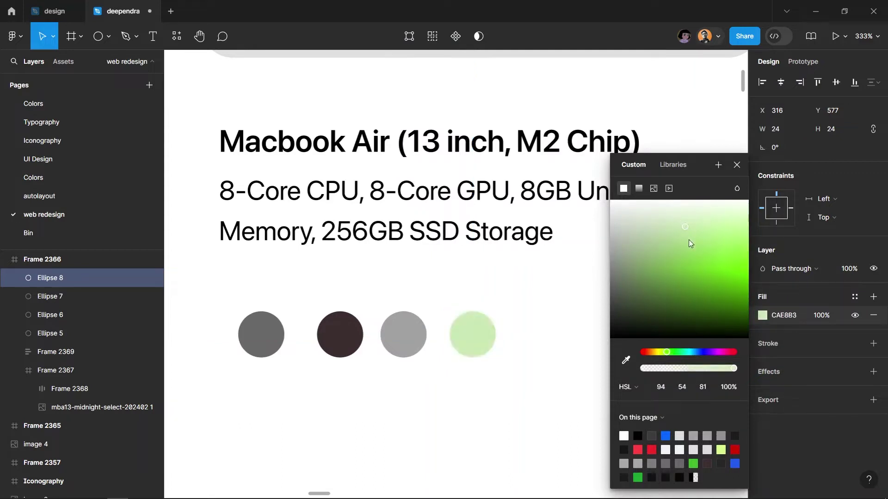
{"action": "left_click", "coordinate": [566, 384]}
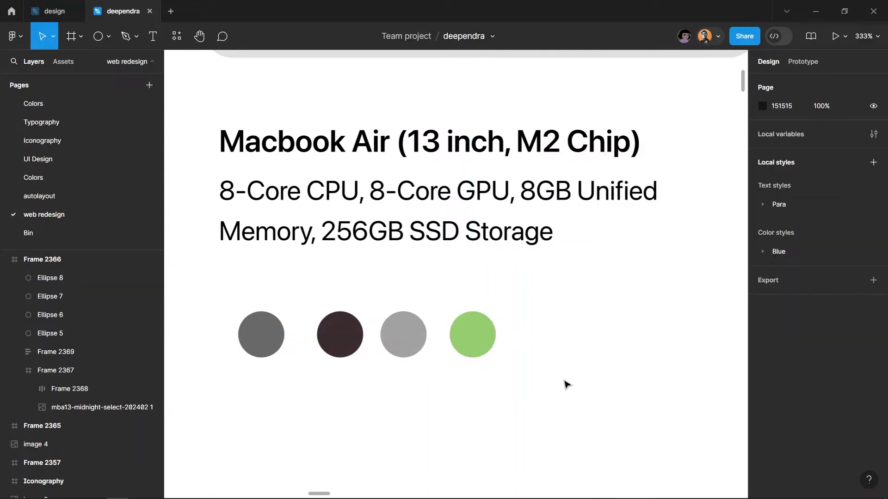
Wrap the four colour circles in an auto-layout row
{"action": "left_click_drag", "start_coordinate": [560, 387], "coordinate": [267, 348]}
{"action": "right_click", "coordinate": [267, 348]}
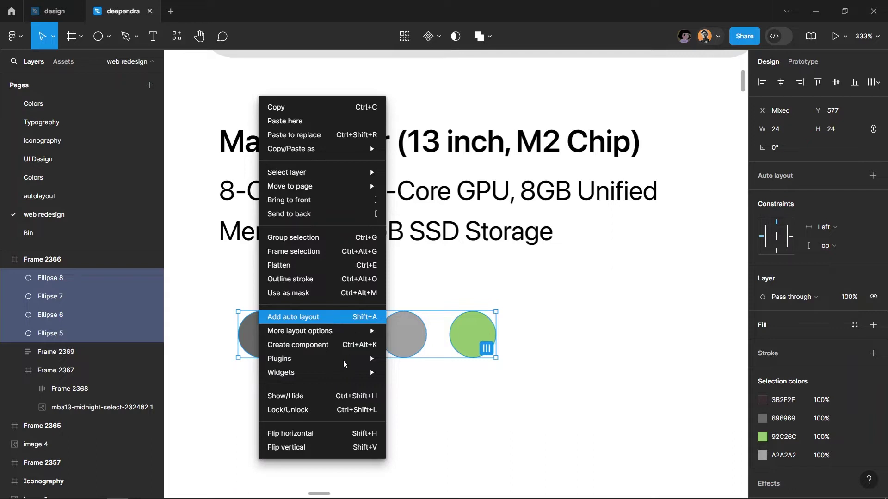
{"action": "key", "text": "shift+a"}
Give the dark brown circle a 2 px blue 1E5FDD outline
{"action": "double_click", "coordinate": [339, 344]}
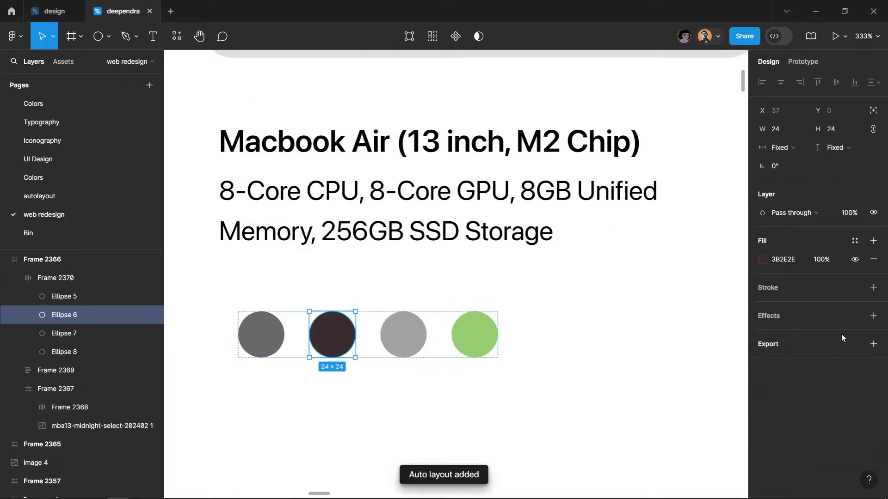
{"action": "left_click", "coordinate": [873, 288]}
{"action": "type", "text": "2"}
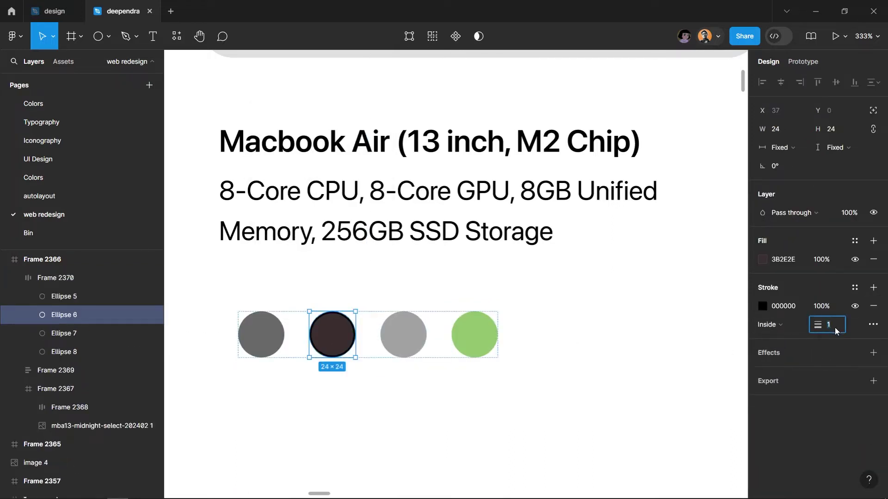
{"action": "key", "text": "Return"}
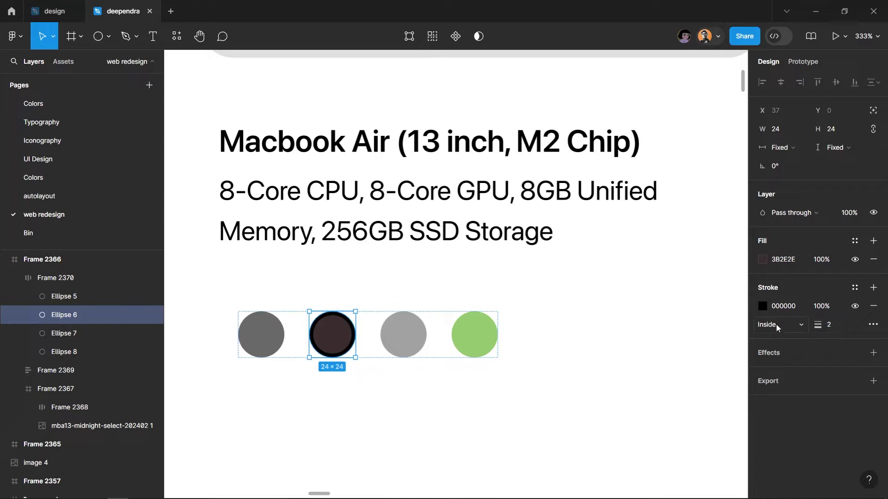
{"action": "left_click", "coordinate": [763, 306]}
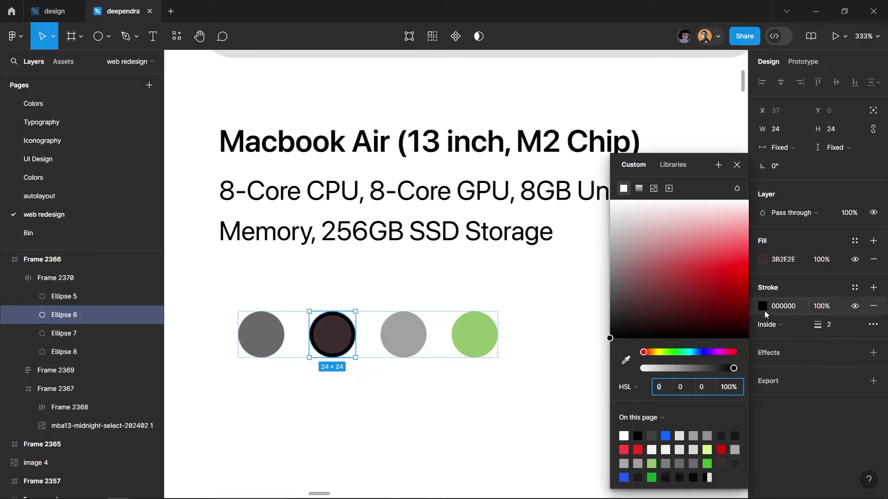
{"action": "left_click_drag", "start_coordinate": [703, 353], "coordinate": [698, 354]}
{"action": "left_click_drag", "start_coordinate": [719, 275], "coordinate": [714, 273]}
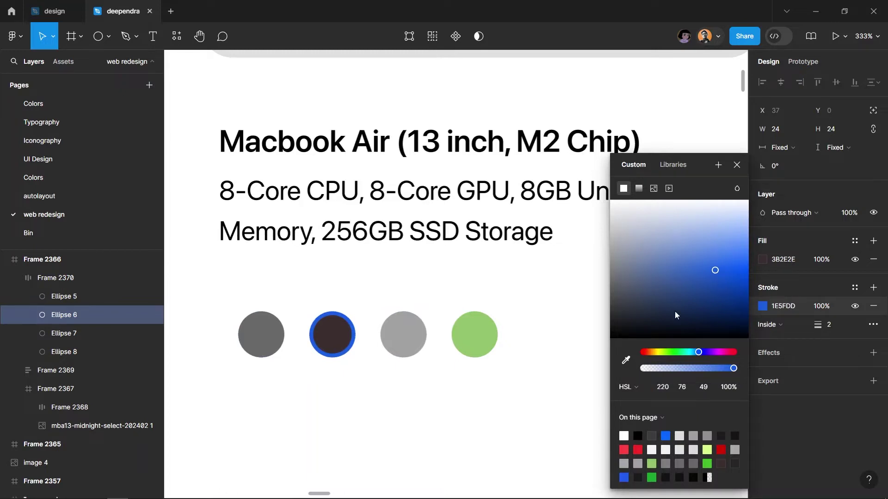
{"action": "left_click", "coordinate": [475, 381]}
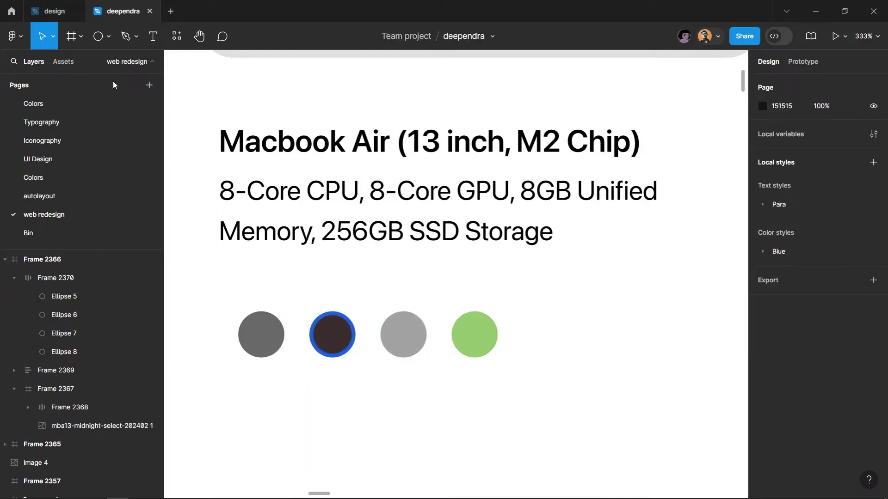
Add a 'Midnight Black' text label above the swatches
{"action": "left_click", "coordinate": [152, 36]}
{"action": "left_click", "coordinate": [265, 286]}
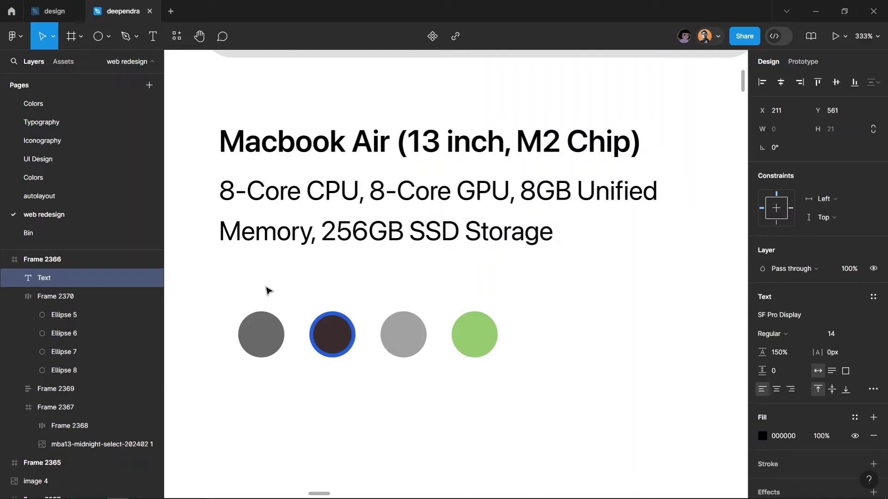
{"action": "type", "text": "Midnight Black"}
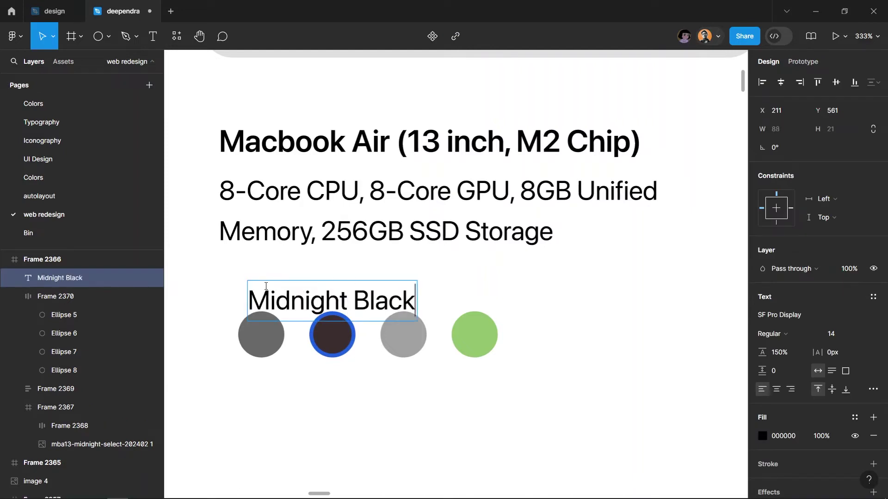
{"action": "key", "text": "Escape"}
Style the label with 100% line height, size 12 and grey 636363 fill
{"action": "left_click", "coordinate": [772, 355]}
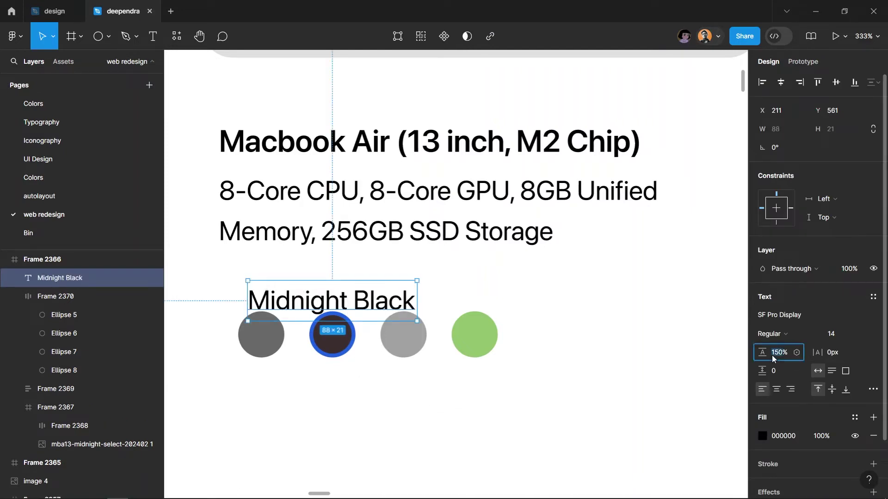
{"action": "type", "text": "100"}
{"action": "key", "text": "Return"}
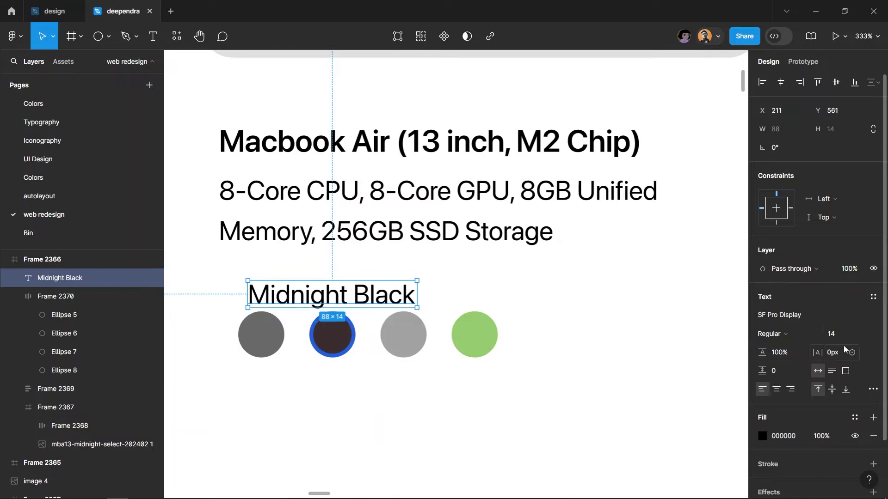
{"action": "type", "text": "12"}
{"action": "key", "text": "Return"}
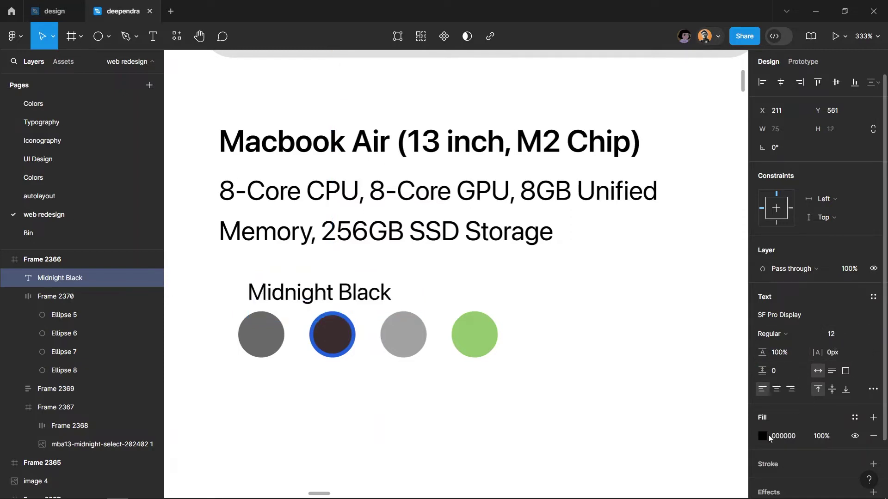
{"action": "left_click", "coordinate": [762, 436]}
{"action": "left_click_drag", "start_coordinate": [672, 299], "coordinate": [588, 283]}
{"action": "left_click", "coordinate": [368, 354]}
Stack the label and swatch row in a vertical auto layout with gap 6
{"action": "left_click", "coordinate": [346, 329]}
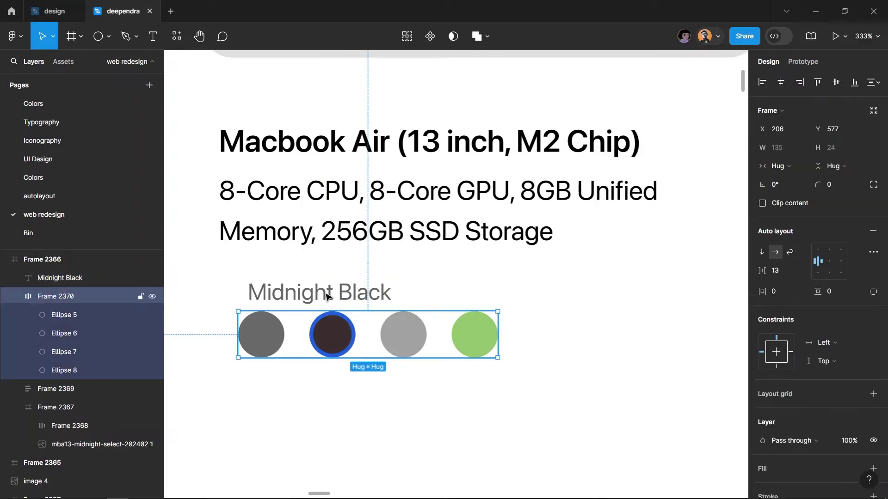
{"action": "left_click", "coordinate": [322, 295], "text": "shift"}
{"action": "right_click", "coordinate": [321, 292]}
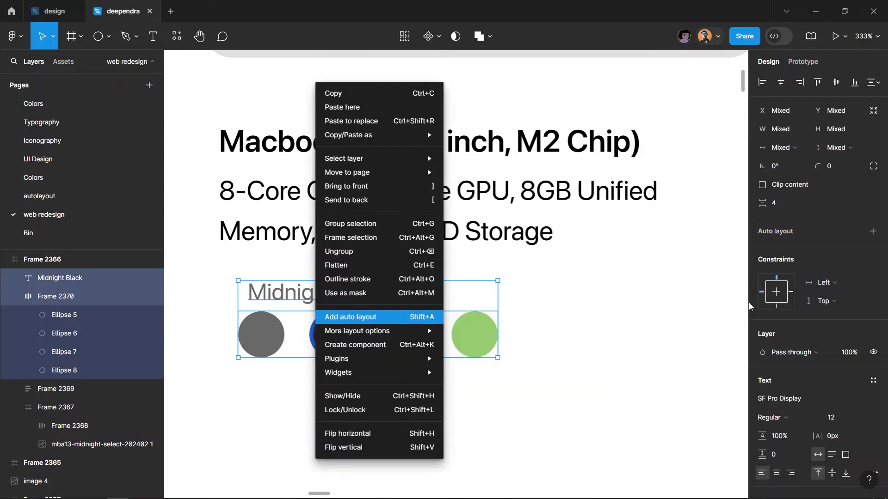
{"action": "key", "text": "shift+a"}
{"action": "type", "text": "6"}
{"action": "key", "text": "Return"}
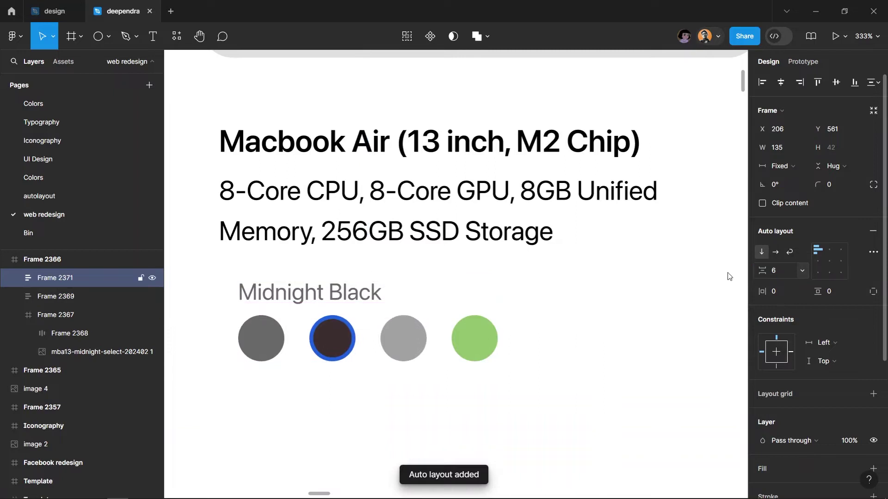
{"action": "left_click_drag", "start_coordinate": [403, 358], "coordinate": [381, 361]}
{"action": "scroll", "coordinate": [381, 361], "scroll_direction": "down", "scroll_amount": 3}
{"action": "scroll", "coordinate": [424, 323], "scroll_direction": "down", "scroll_amount": 3}
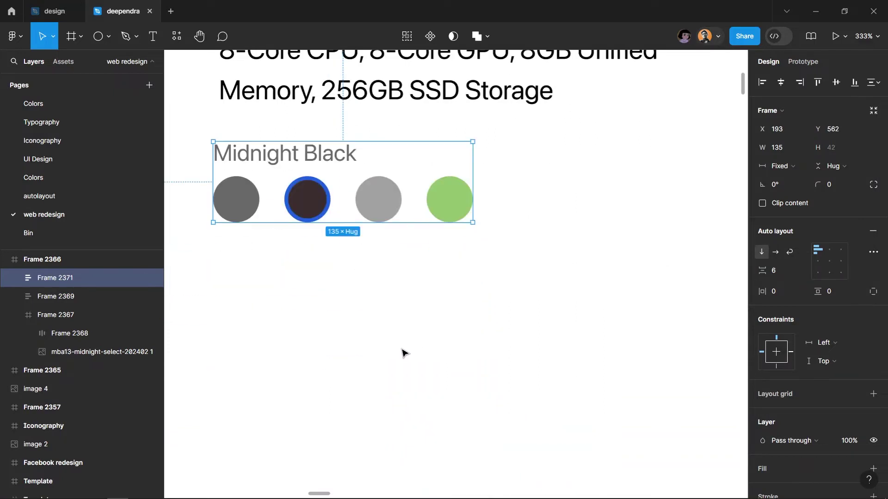
{"action": "left_click", "coordinate": [403, 353]}
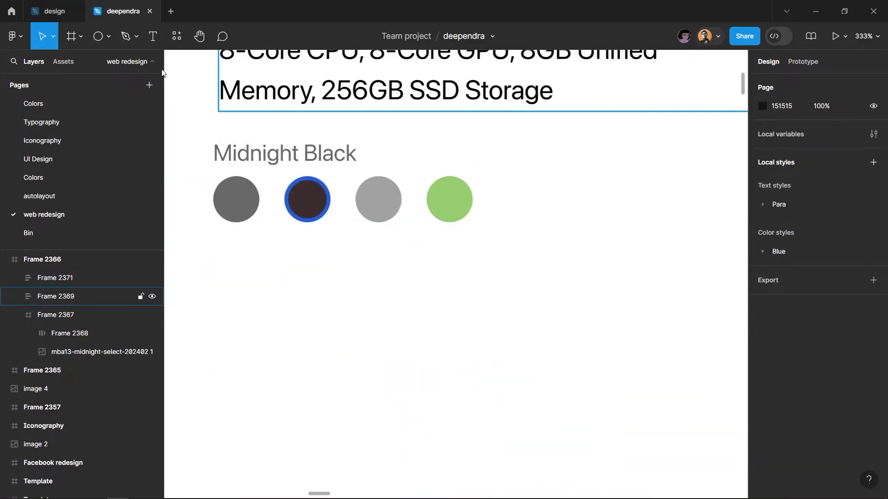
Add the price text 'NPR 2,59,000' below the colour swatches
{"action": "left_click", "coordinate": [153, 36]}
{"action": "left_click", "coordinate": [240, 260]}
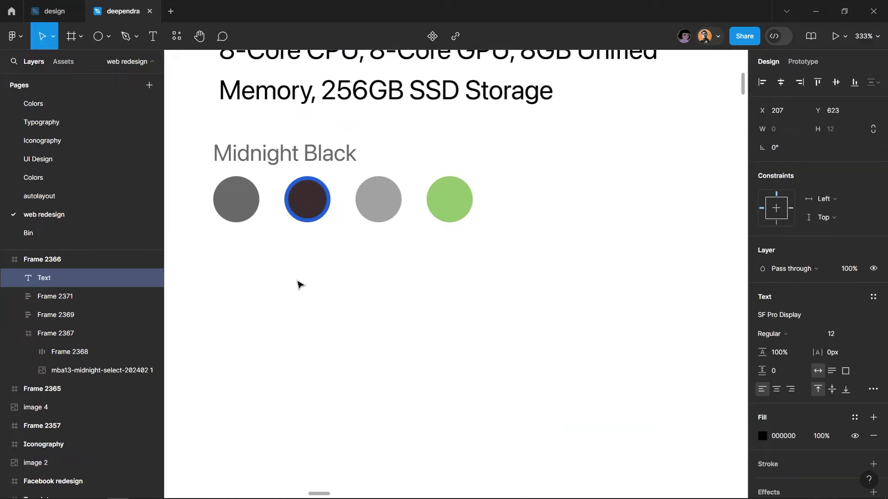
{"action": "type", "text": "NPR 2"}
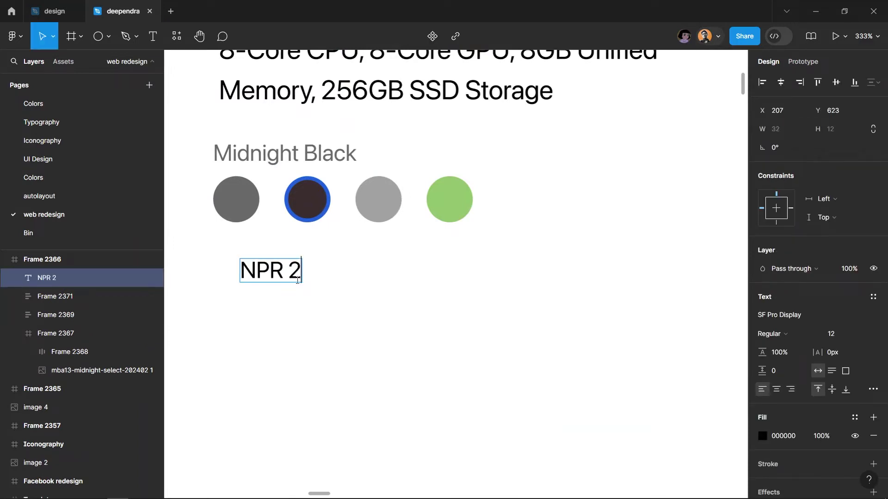
{"action": "type", "text": "59000"}
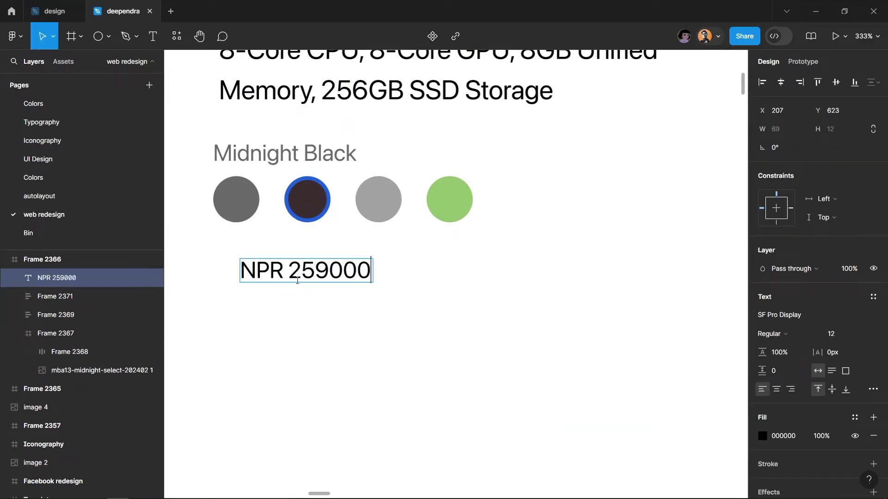
{"action": "key", "text": "Left"}
{"action": "key", "text": "Left"}
{"action": "key", "text": "Left"}
{"action": "type", "text": ","}
{"action": "key", "text": "Left"}
{"action": "key", "text": "Left"}
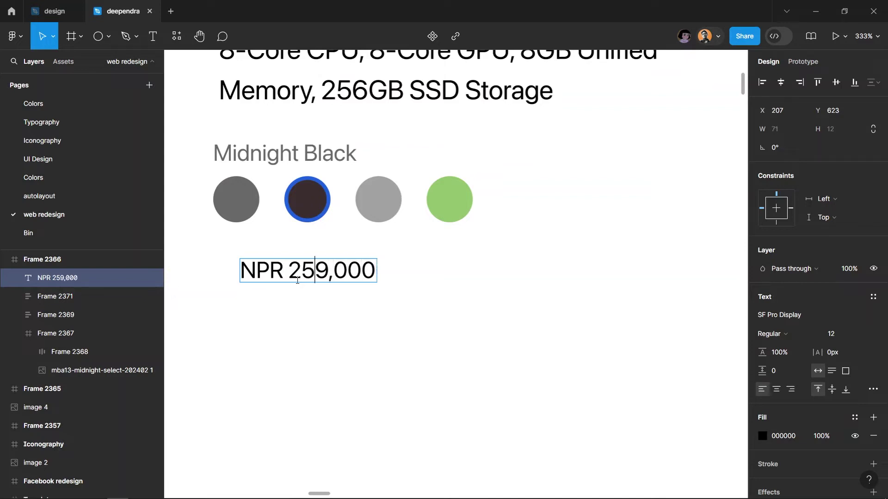
{"action": "key", "text": "Left"}
{"action": "type", "text": ","}
{"action": "key", "text": "Escape"}
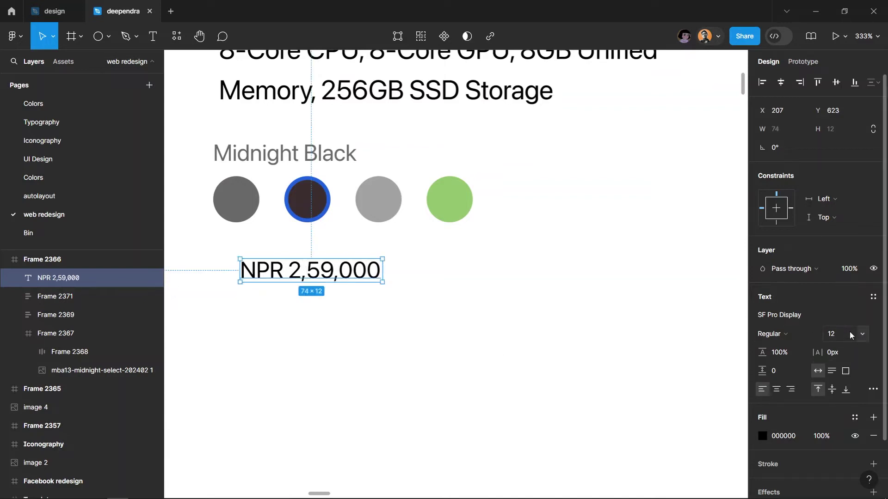
Make the price Semibold at font size 16
{"action": "left_click", "coordinate": [844, 336]}
{"action": "key", "text": "Return"}
{"action": "left_click", "coordinate": [773, 334]}
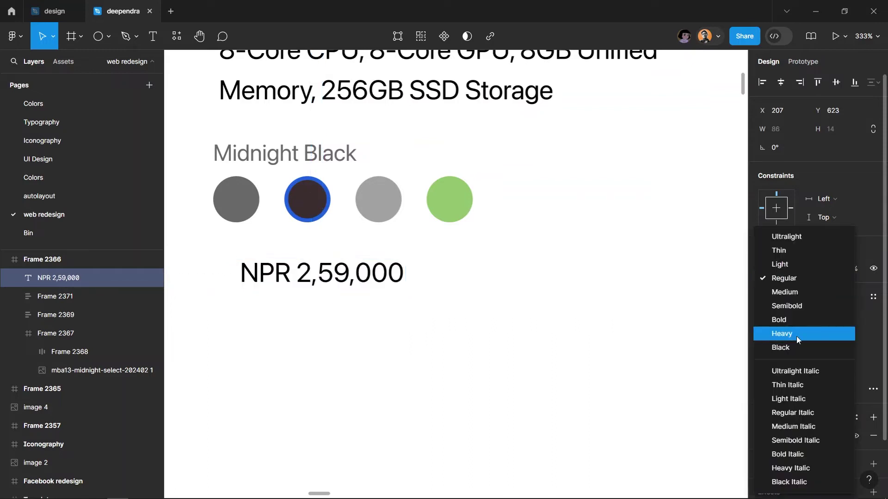
{"action": "left_click", "coordinate": [817, 306]}
{"action": "scroll", "coordinate": [599, 355], "scroll_direction": "up", "scroll_amount": 1}
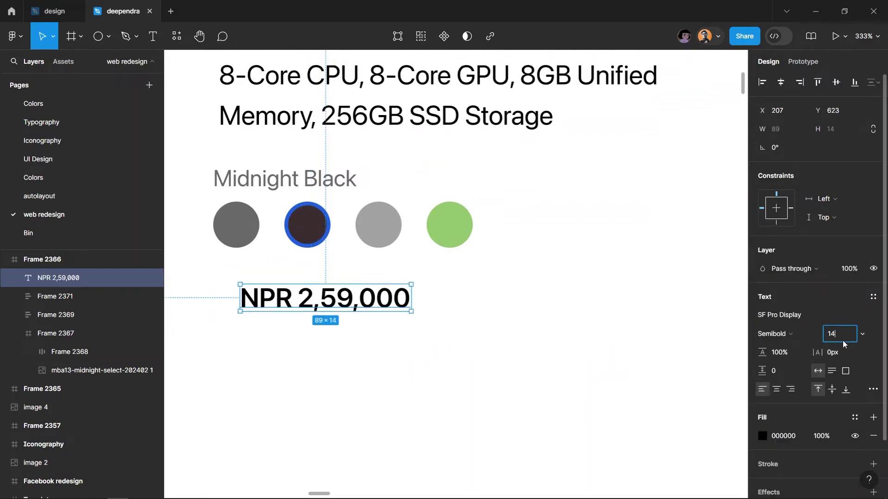
{"action": "type", "text": "16"}
{"action": "key", "text": "Return"}
Duplicate the price to its right and set the copy to Regular 14
{"action": "left_click", "coordinate": [476, 351]}
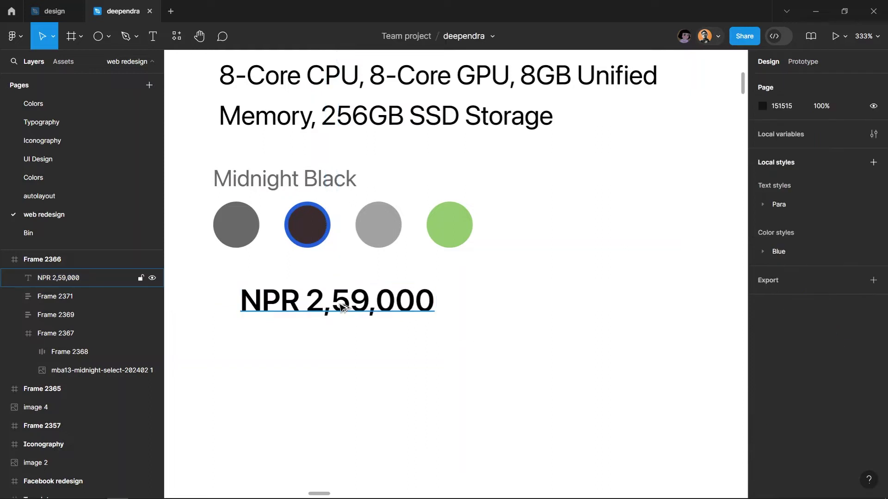
{"action": "left_click", "coordinate": [310, 306]}
{"action": "left_click_drag", "start_coordinate": [310, 306], "coordinate": [510, 308]}
{"action": "left_click", "coordinate": [771, 334]}
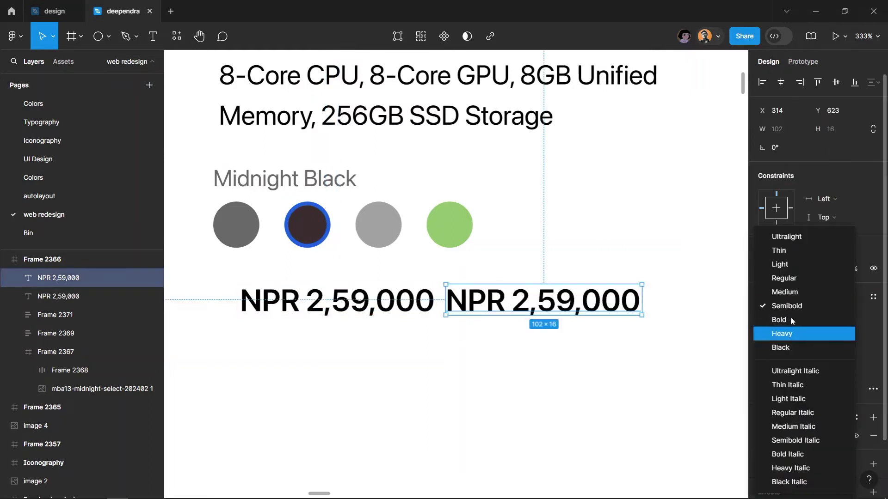
{"action": "left_click", "coordinate": [786, 272]}
{"action": "left_click", "coordinate": [834, 336]}
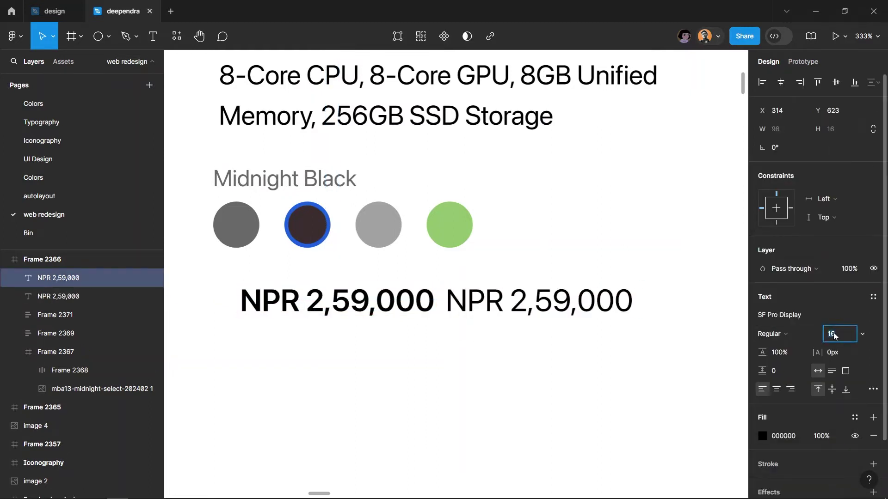
{"action": "type", "text": "14"}
{"action": "key", "text": "Return"}
Strike through the copied price and give it a grey fill
{"action": "left_click", "coordinate": [872, 389]}
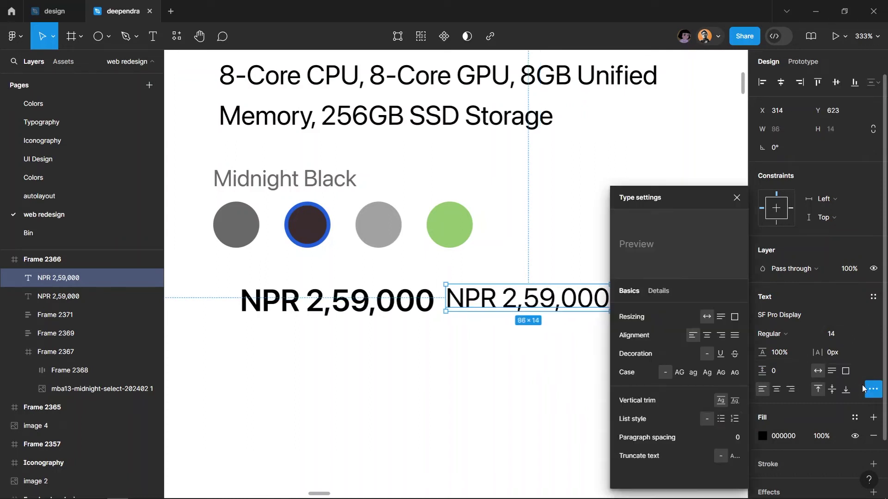
{"action": "left_click", "coordinate": [734, 354]}
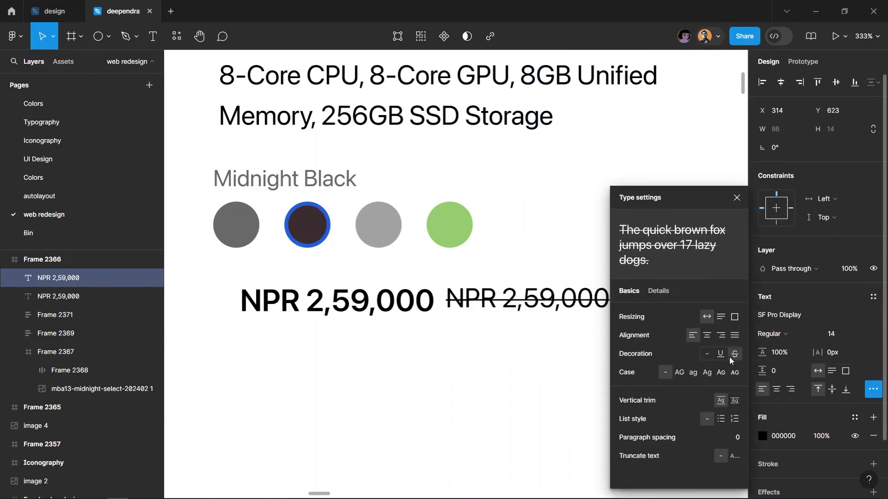
{"action": "left_click", "coordinate": [464, 339]}
{"action": "left_click", "coordinate": [577, 301]}
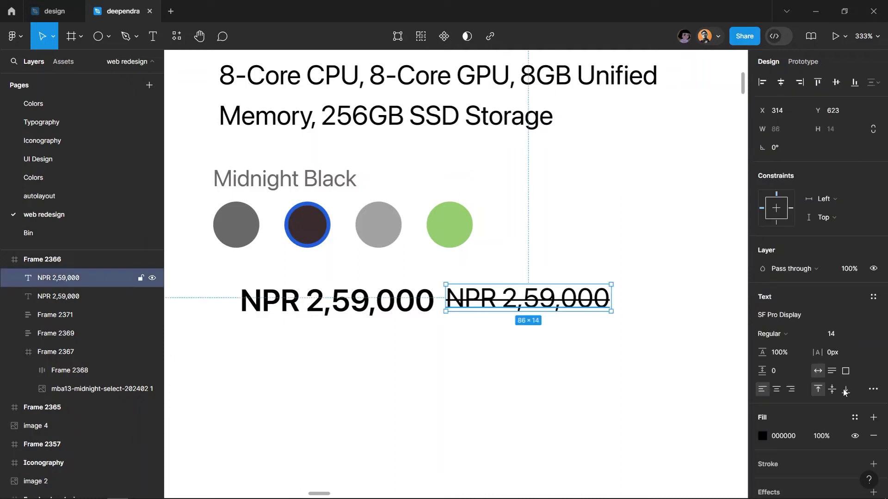
{"action": "left_click", "coordinate": [763, 436]}
{"action": "mouse_move", "coordinate": [664, 307]}
{"action": "left_mouse_down"}
{"action": "mouse_move", "coordinate": [603, 272]}
{"action": "mouse_move", "coordinate": [604, 298]}
{"action": "left_mouse_up"}
Fill the Semibold price red (EE2929)
{"action": "left_click", "coordinate": [354, 308]}
{"action": "scroll", "coordinate": [354, 309], "scroll_direction": "up", "scroll_amount": 3}
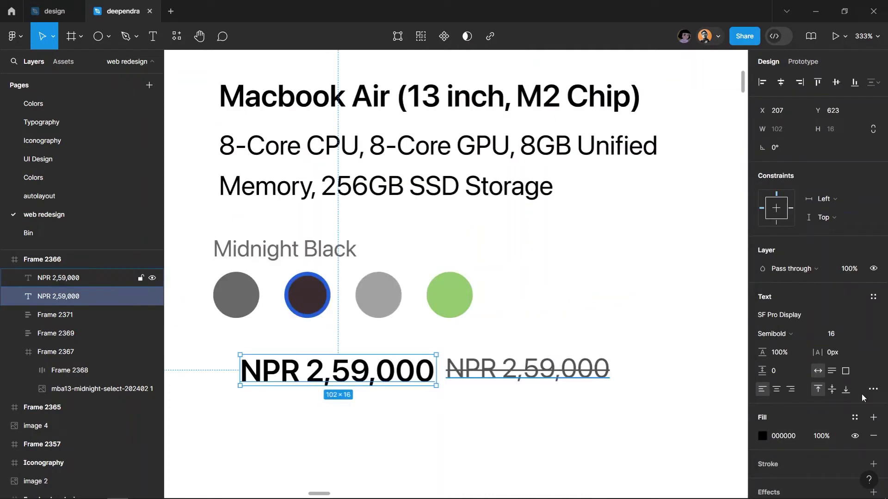
{"action": "left_click", "coordinate": [763, 436]}
{"action": "mouse_move", "coordinate": [726, 280]}
{"action": "left_mouse_down"}
{"action": "mouse_move", "coordinate": [724, 247]}
{"action": "mouse_move", "coordinate": [732, 271]}
{"action": "left_mouse_up"}
{"action": "scroll", "coordinate": [291, 273], "scroll_direction": "down", "scroll_amount": 3}
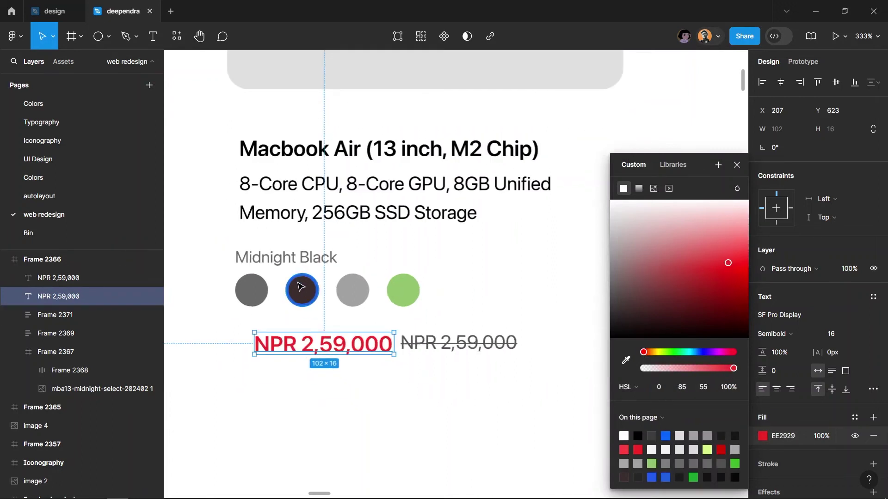
{"action": "left_click", "coordinate": [393, 407]}
{"action": "scroll", "coordinate": [392, 407], "scroll_direction": "down", "scroll_amount": 1}
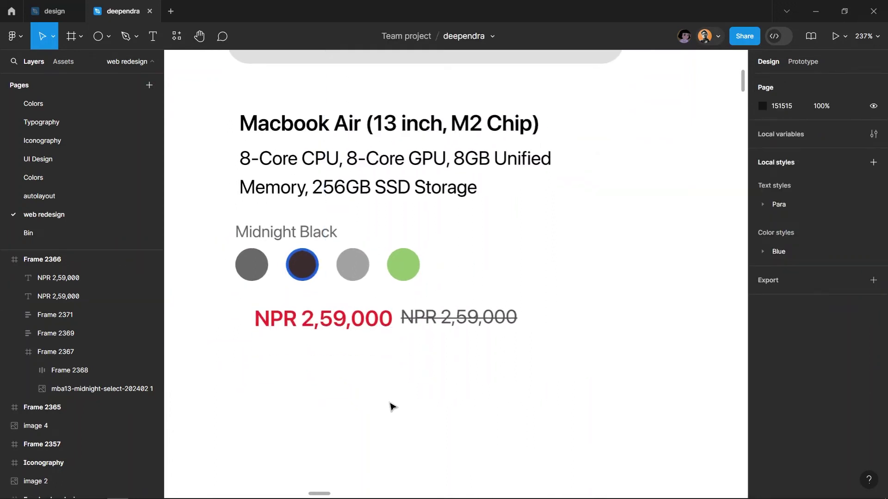
Add a Medium 14 'Add to Bag' text label under the prices
{"action": "left_click", "coordinate": [160, 47]}
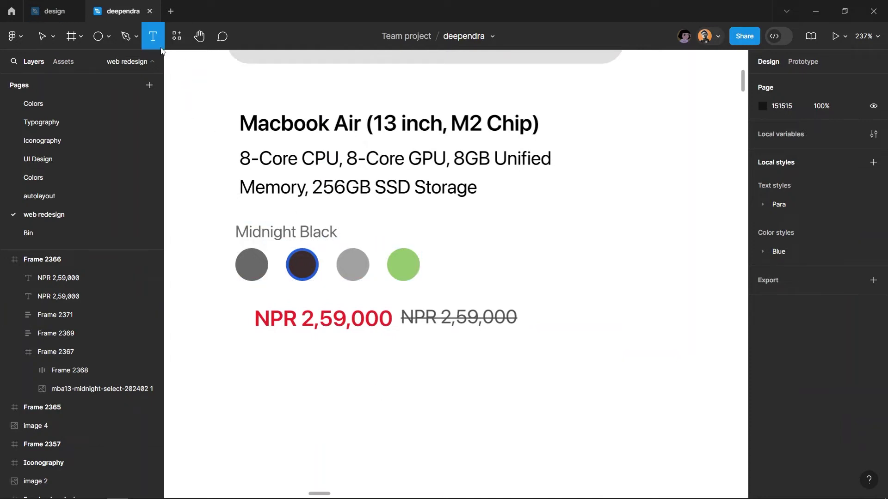
{"action": "left_click", "coordinate": [259, 354]}
{"action": "type", "text": "Add to Ba"}
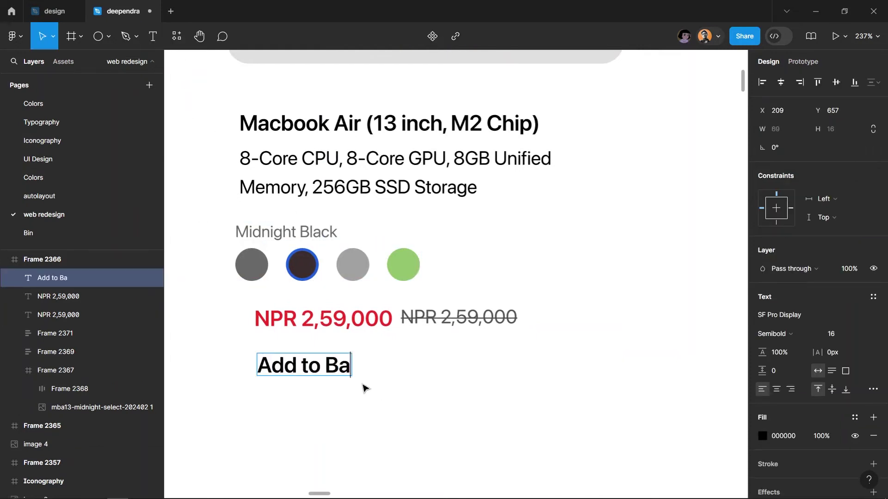
{"action": "type", "text": "g"}
{"action": "key", "text": "Escape"}
{"action": "left_click", "coordinate": [792, 334]}
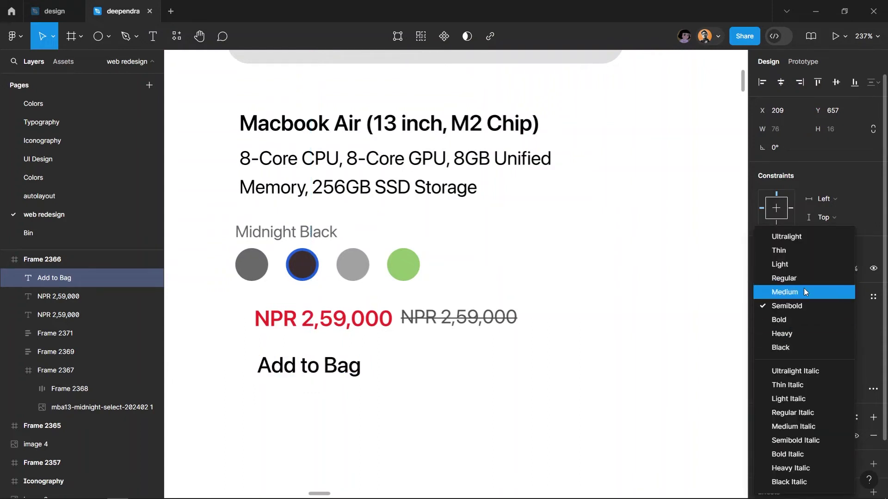
{"action": "left_click", "coordinate": [803, 292]}
{"action": "left_click", "coordinate": [840, 336]}
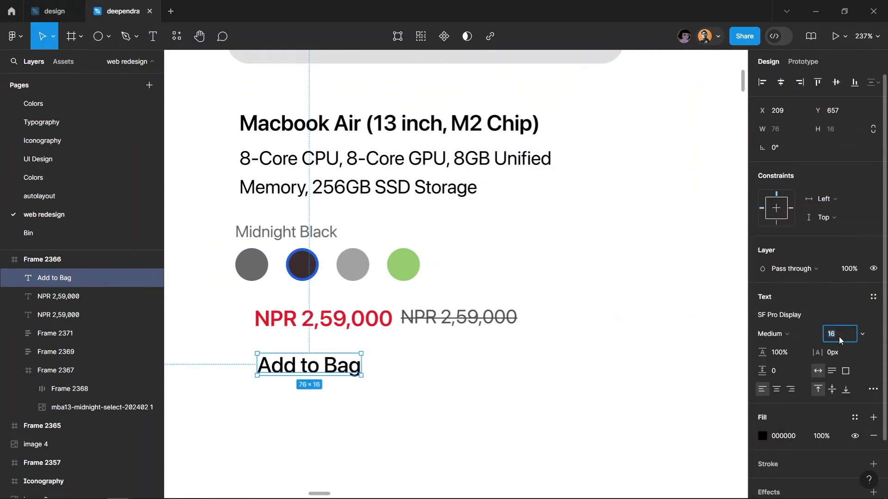
{"action": "type", "text": "14"}
{"action": "key", "text": "Return"}
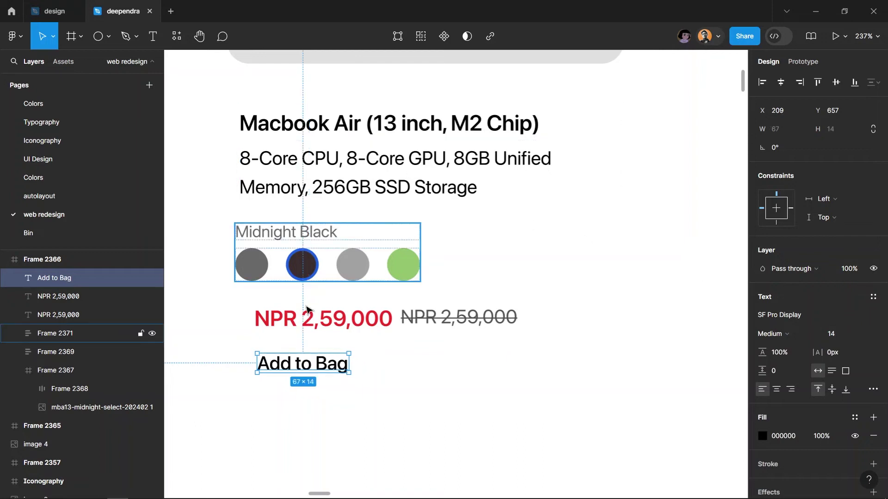
Wrap the Add to Bag text in auto layout with 16 horizontal padding
{"action": "right_click", "coordinate": [299, 365]}
{"action": "left_click", "coordinate": [379, 335]}
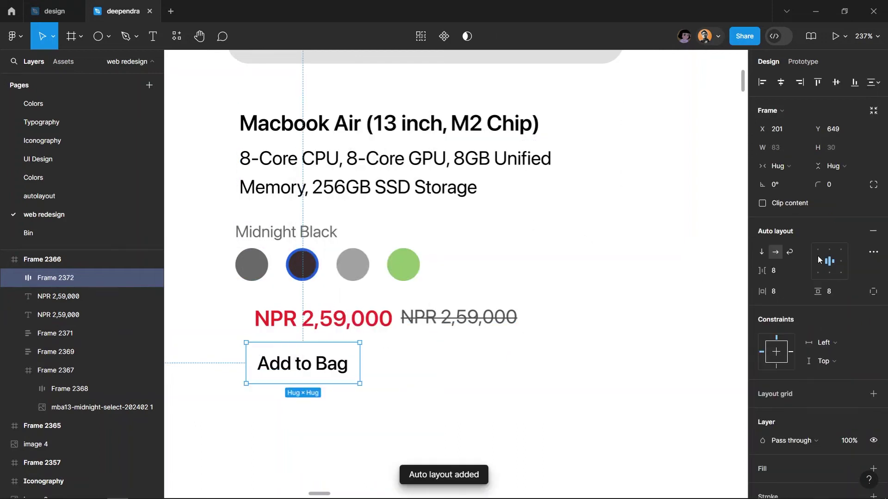
{"action": "left_click", "coordinate": [783, 291]}
{"action": "type", "text": "16"}
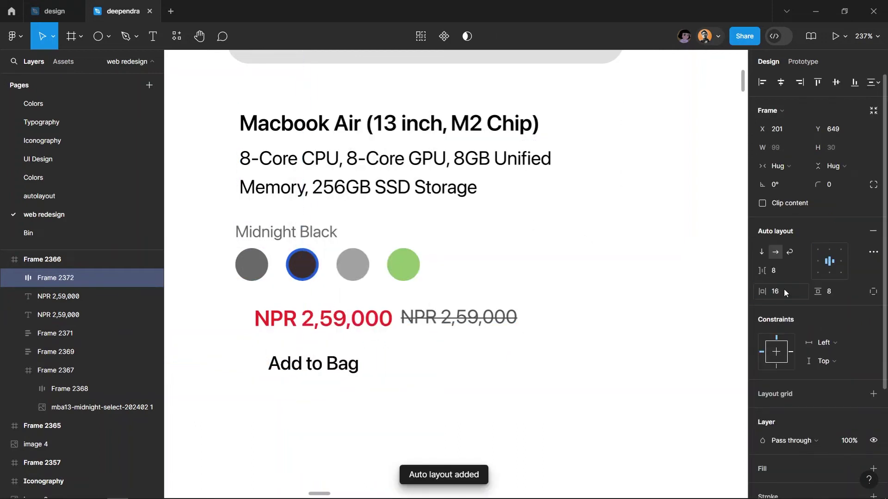
{"action": "key", "text": "Return"}
Give the button a light-grey C4C4C4 outline and corner radius 100
{"action": "scroll", "coordinate": [845, 352], "scroll_direction": "down", "scroll_amount": 3}
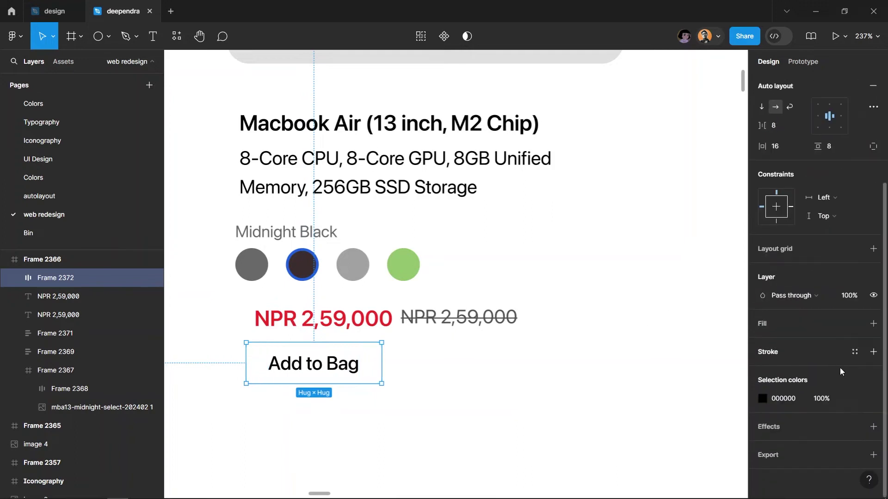
{"action": "left_click", "coordinate": [873, 351]}
{"action": "left_click", "coordinate": [762, 370]}
{"action": "left_click_drag", "start_coordinate": [638, 261], "coordinate": [600, 233]}
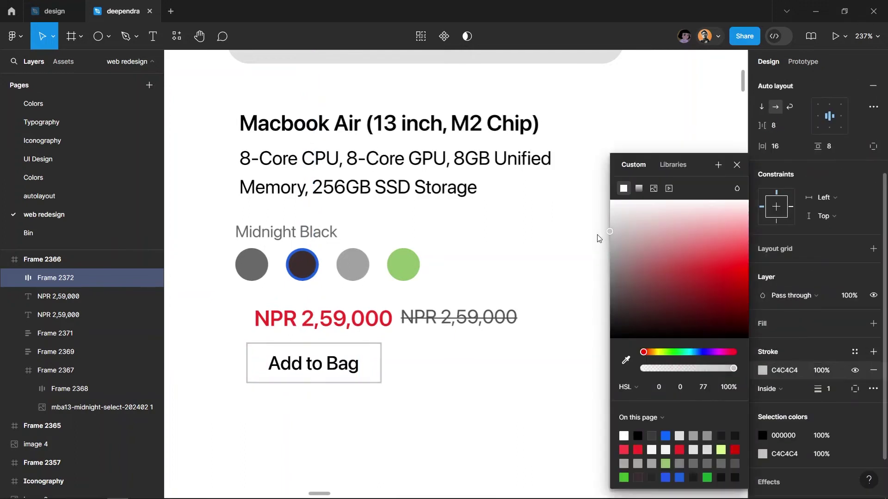
{"action": "key", "text": "Escape"}
{"action": "type", "text": "100"}
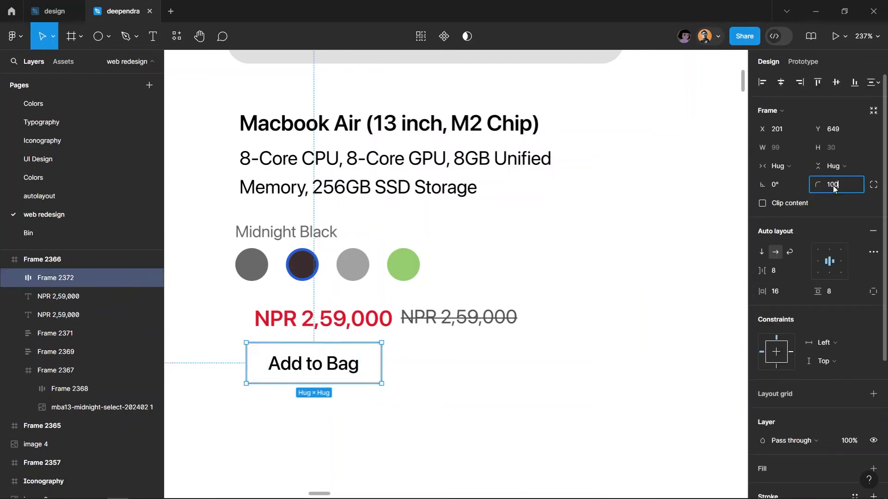
{"action": "key", "text": "Return"}
{"action": "scroll", "coordinate": [644, 377], "scroll_direction": "down", "scroll_amount": 3}
{"action": "key", "text": "Escape"}
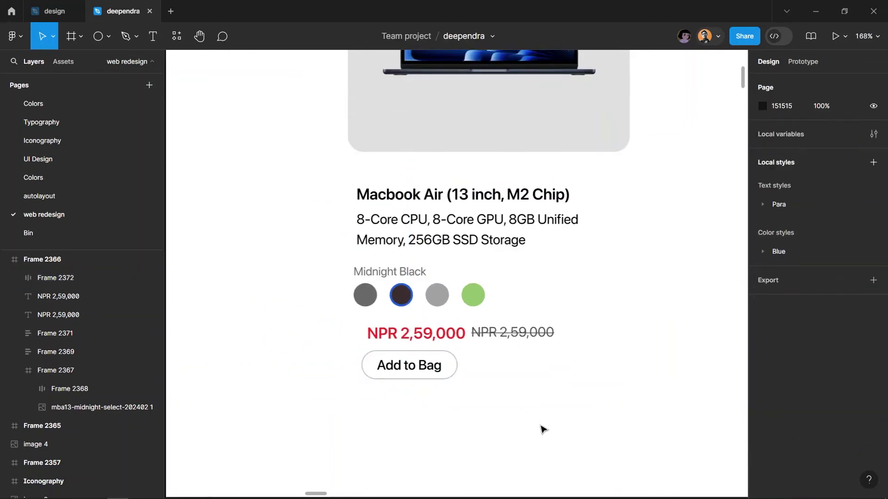
Wrap the two prices in an auto layout with a 20 gap
{"action": "left_click", "coordinate": [428, 367]}
{"action": "left_click", "coordinate": [514, 336]}
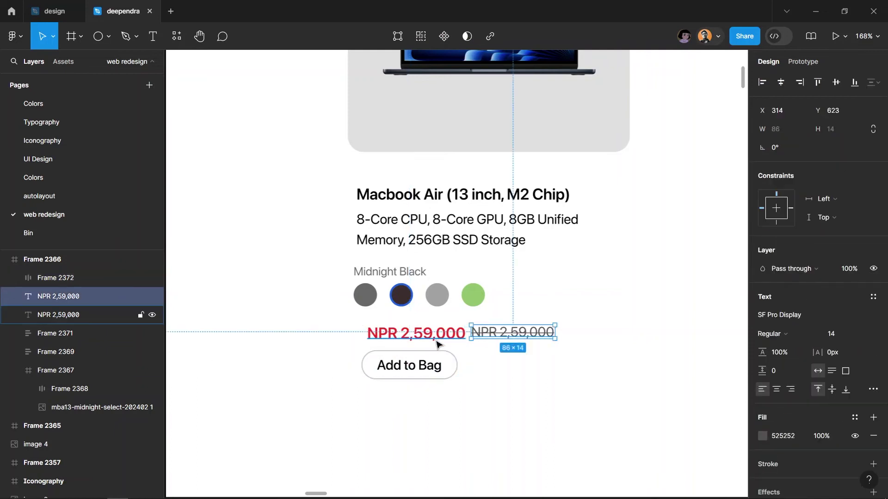
{"action": "left_click", "coordinate": [437, 344], "text": "shift"}
{"action": "right_click", "coordinate": [437, 344]}
{"action": "key", "text": "shift+a"}
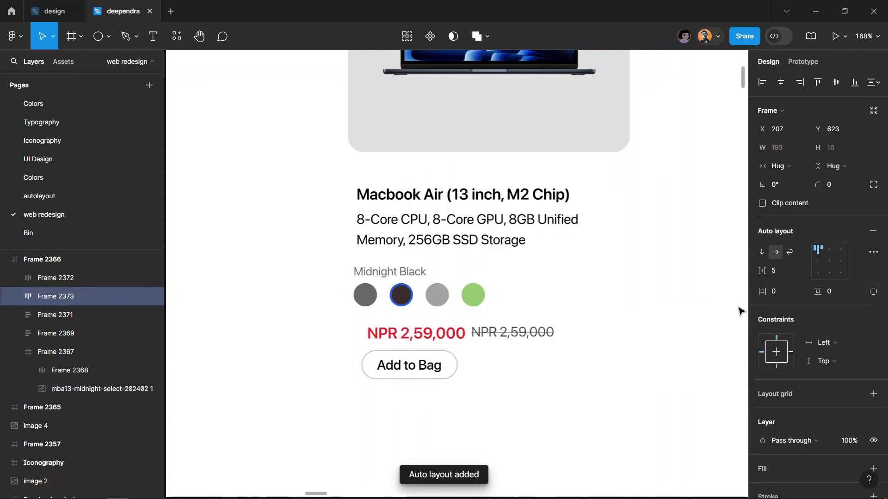
{"action": "type", "text": "20"}
{"action": "key", "text": "Return"}
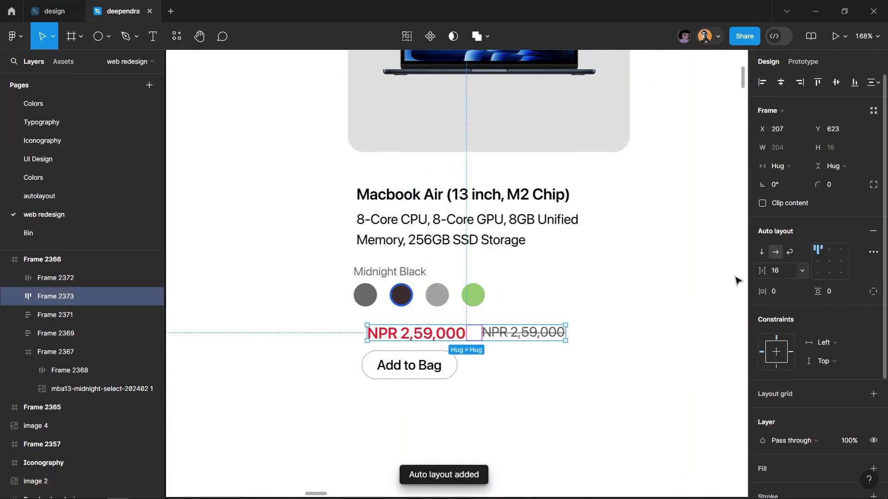
Group title, spec, swatches, prices and Add to Bag button into one auto layout
{"action": "left_click", "coordinate": [398, 295], "text": "shift"}
{"action": "left_click", "coordinate": [402, 236], "text": "shift"}
{"action": "left_click", "coordinate": [420, 367], "text": "shift"}
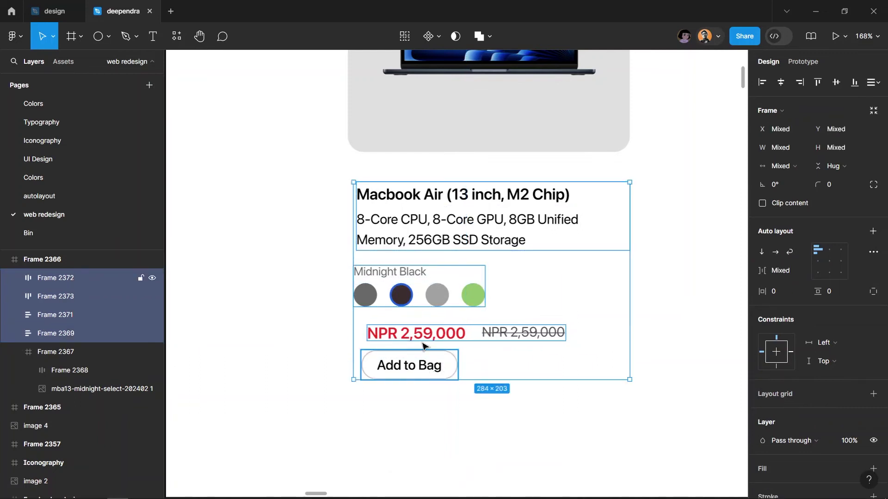
{"action": "right_click", "coordinate": [420, 368]}
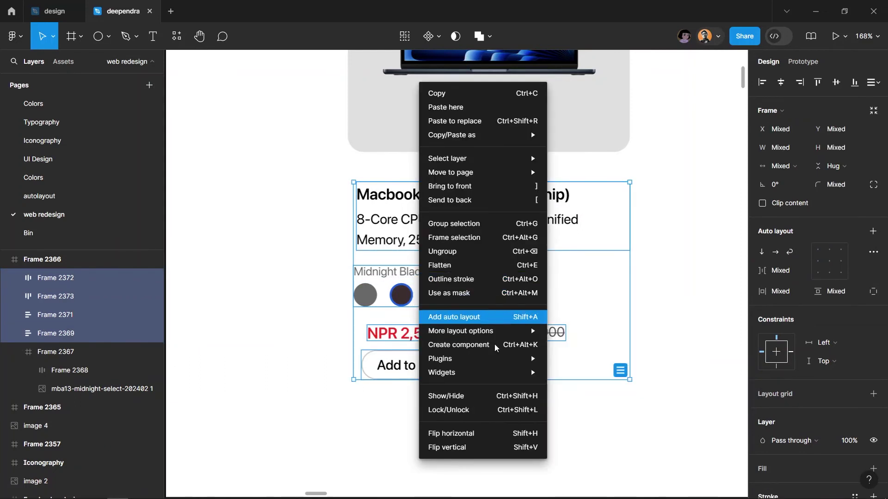
{"action": "left_click", "coordinate": [484, 317]}
Wrap the product image and text block in a vertical auto layout with gap 16
{"action": "left_click", "coordinate": [488, 200], "text": "shift"}
{"action": "right_click", "coordinate": [451, 200]}
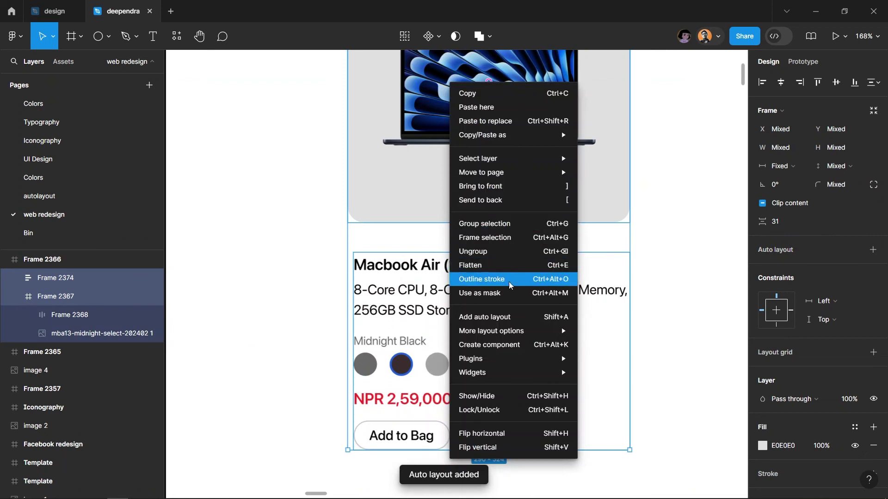
{"action": "left_click", "coordinate": [512, 316]}
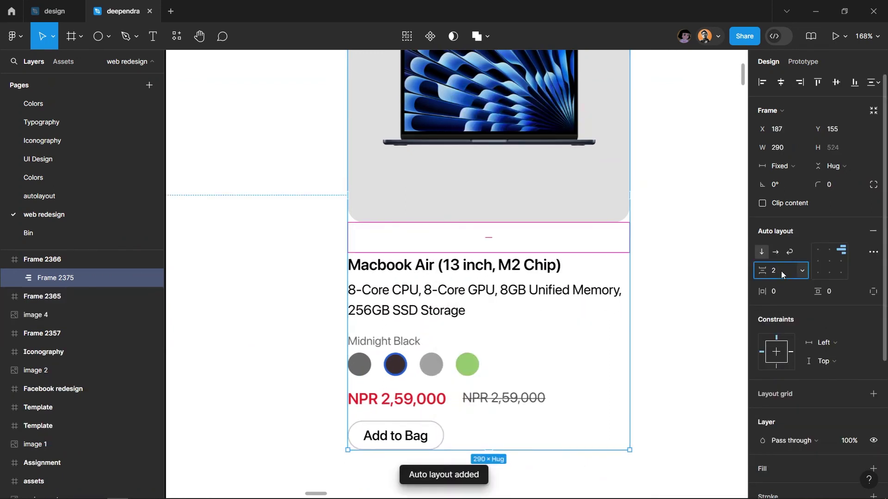
{"action": "type", "text": "16"}
{"action": "key", "text": "Return"}
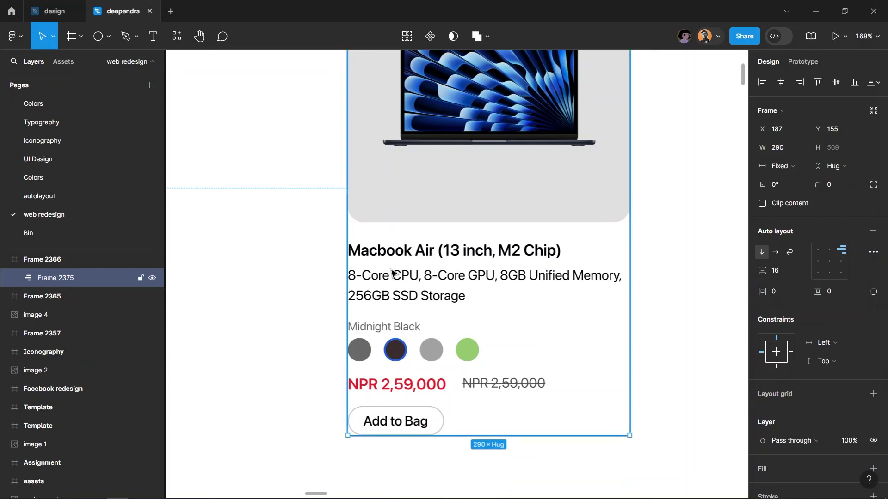
Pad the text block by 16 horizontally and vertically
{"action": "left_click", "coordinate": [392, 274]}
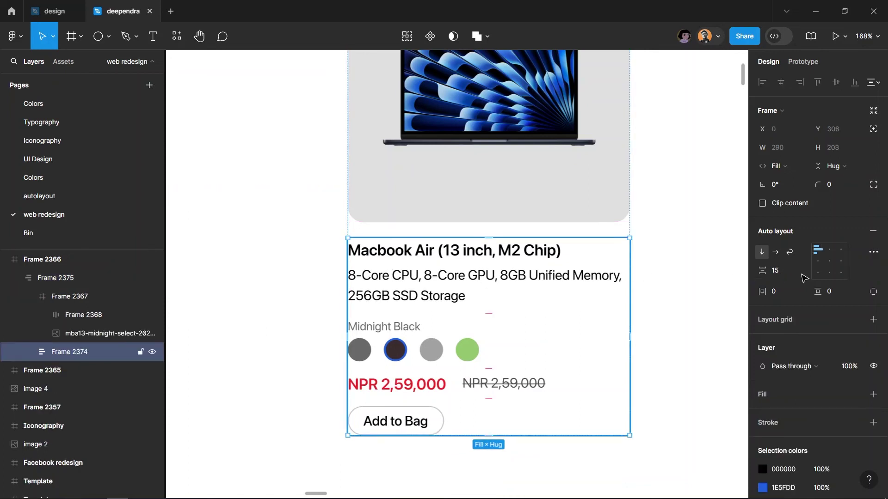
{"action": "left_click", "coordinate": [783, 292]}
{"action": "type", "text": "16"}
{"action": "key", "text": "Tab"}
{"action": "type", "text": "16"}
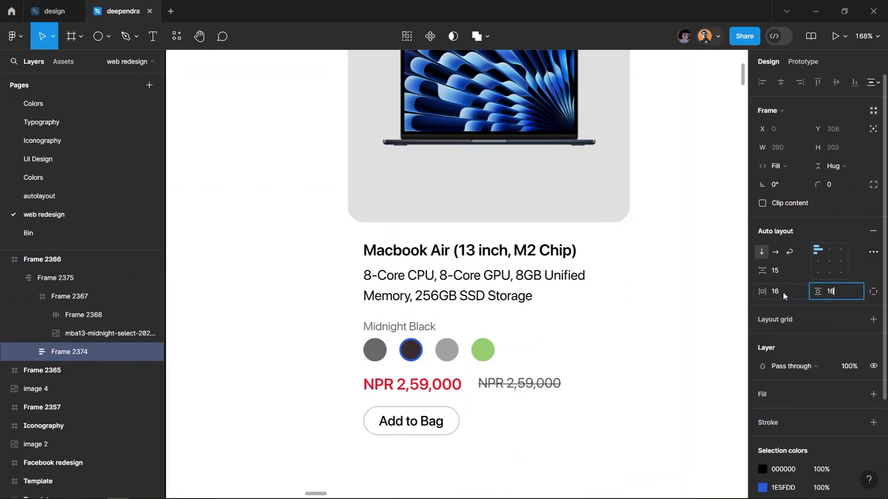
{"action": "key", "text": "Return"}
Make the spec line grey and darken the Midnight Black label to 494949
{"action": "left_click", "coordinate": [534, 292]}
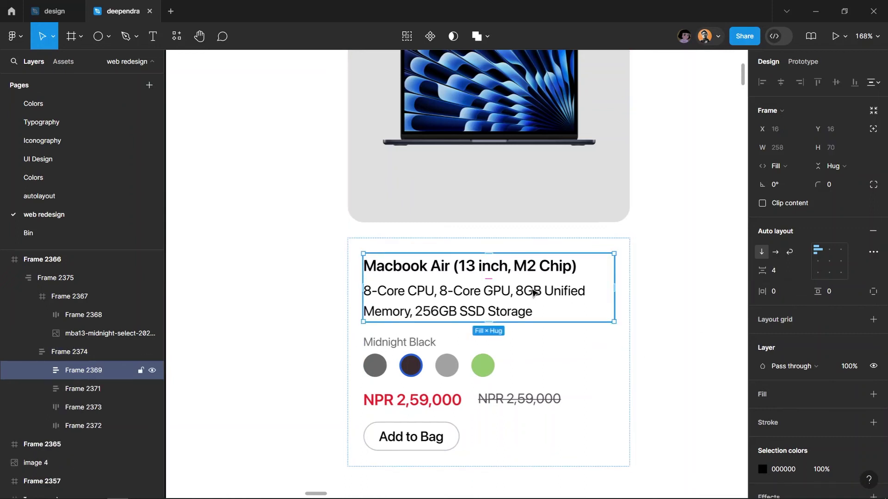
{"action": "left_click", "coordinate": [534, 295]}
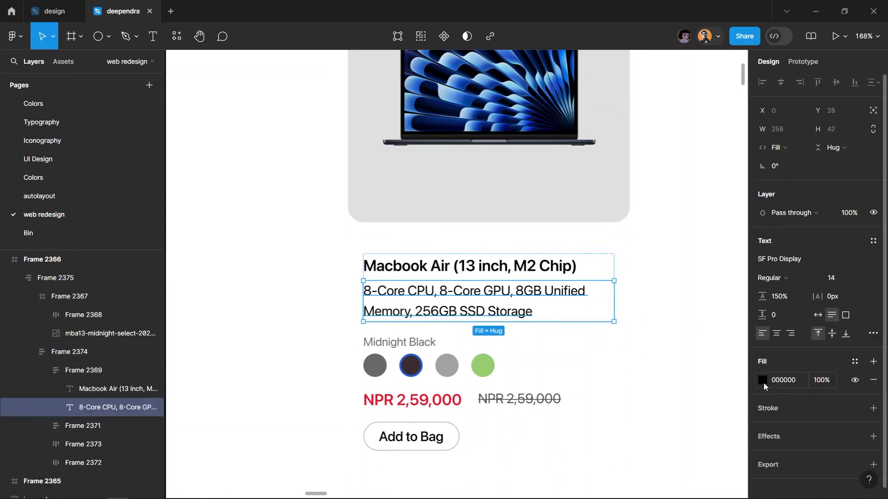
{"action": "left_click", "coordinate": [763, 380]}
{"action": "left_click_drag", "start_coordinate": [625, 300], "coordinate": [616, 300]}
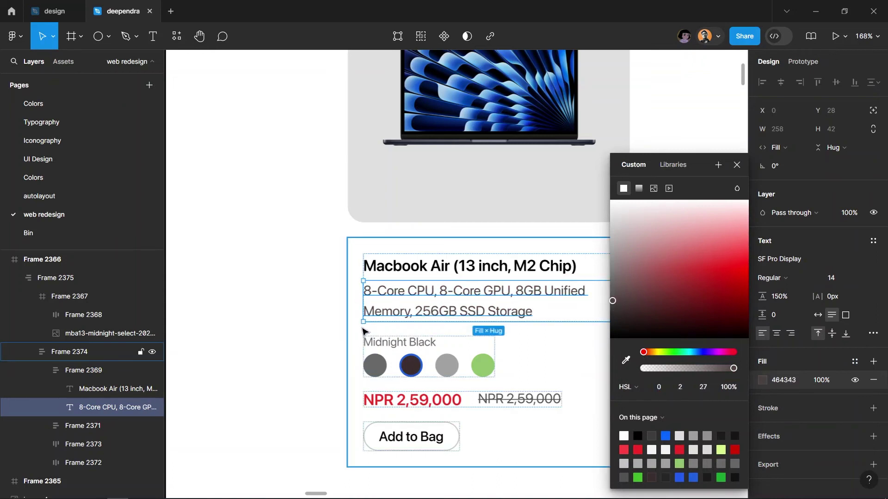
{"action": "left_click", "coordinate": [430, 343]}
{"action": "left_click", "coordinate": [762, 380]}
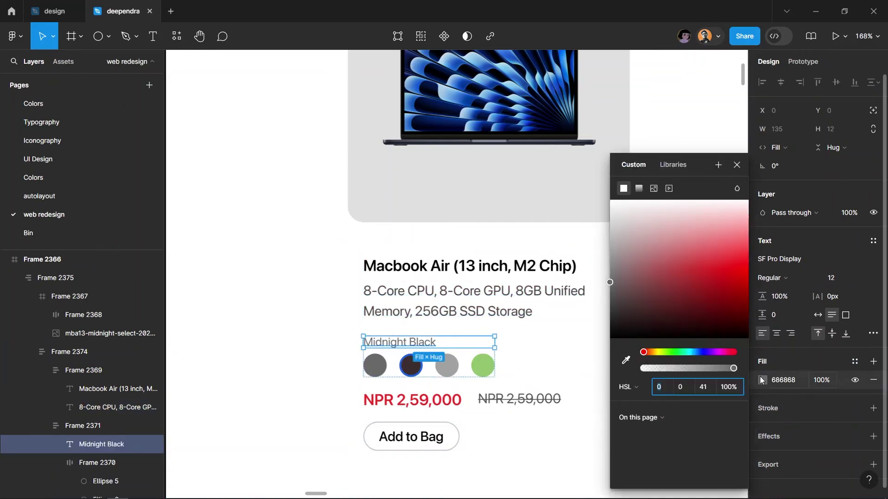
{"action": "left_click_drag", "start_coordinate": [610, 280], "coordinate": [589, 311]}
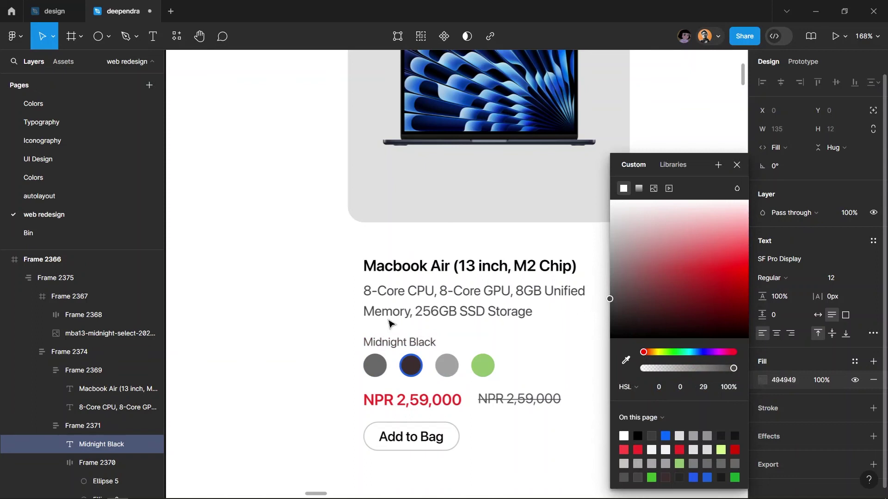
{"action": "left_click", "coordinate": [257, 321]}
Set the title and Add to Bag text fill to near-black 111111
{"action": "scroll", "coordinate": [317, 328], "scroll_direction": "down", "scroll_amount": 2, "text": "ctrl"}
{"action": "scroll", "coordinate": [407, 367], "scroll_direction": "down", "scroll_amount": 1}
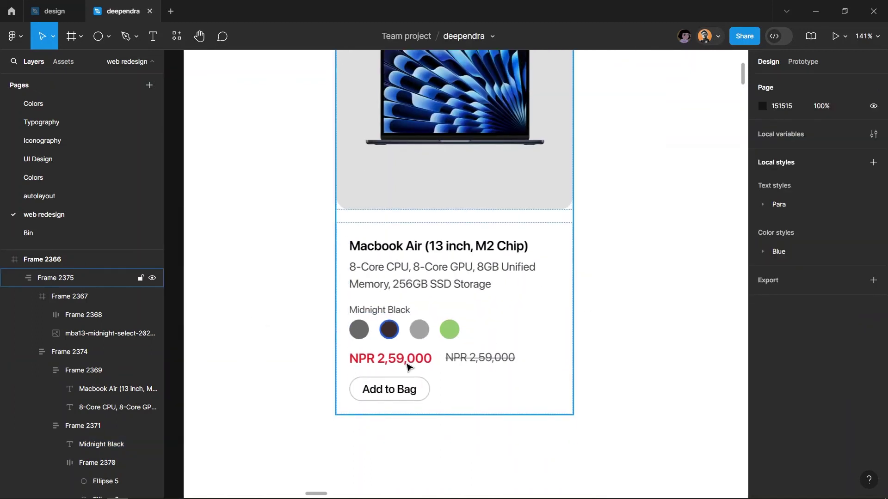
{"action": "left_click", "coordinate": [493, 351]}
{"action": "left_click", "coordinate": [608, 407]}
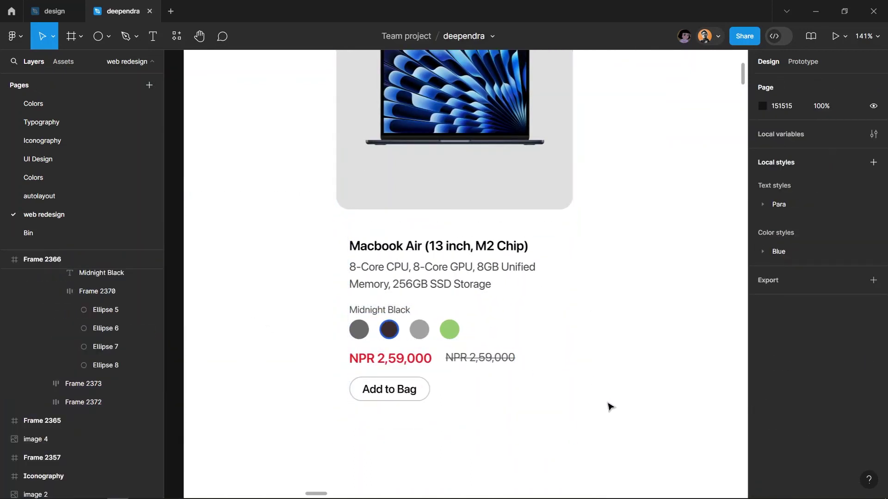
{"action": "scroll", "coordinate": [608, 407], "scroll_direction": "up", "scroll_amount": 1}
{"action": "left_click", "coordinate": [383, 441], "text": "ctrl"}
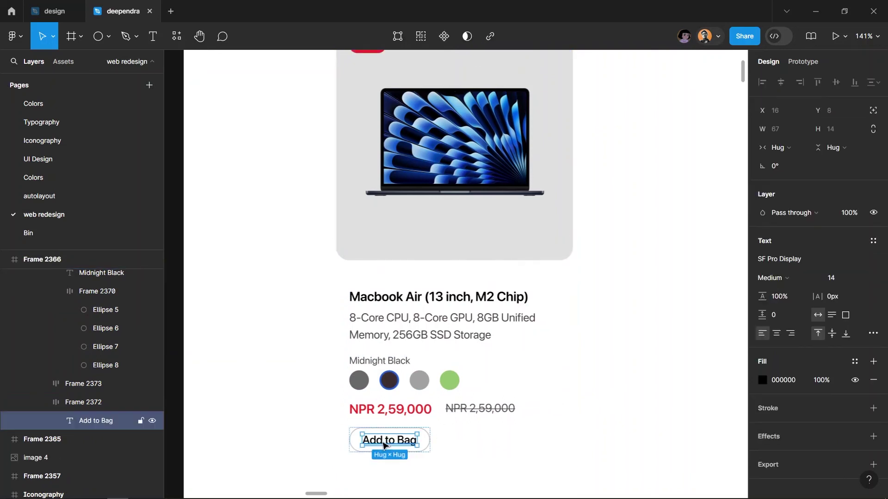
{"action": "left_click", "coordinate": [442, 297], "text": "shift"}
{"action": "left_click", "coordinate": [762, 408]}
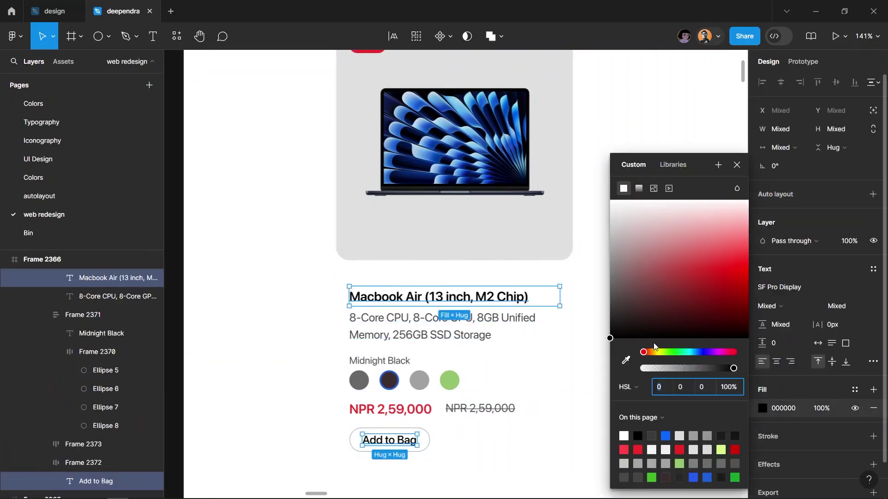
{"action": "left_click_drag", "start_coordinate": [610, 338], "coordinate": [610, 329]}
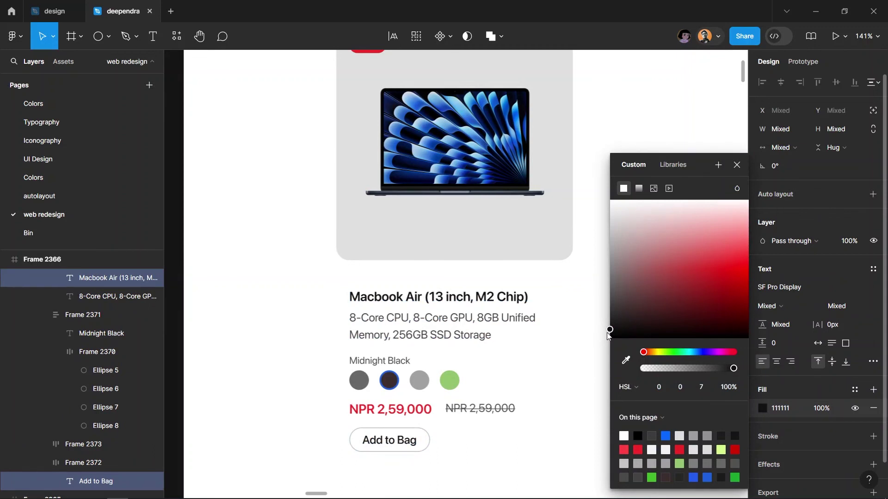
{"action": "scroll", "coordinate": [273, 307], "scroll_direction": "down", "scroll_amount": 3, "text": "ctrl"}
{"action": "left_click", "coordinate": [530, 266]}
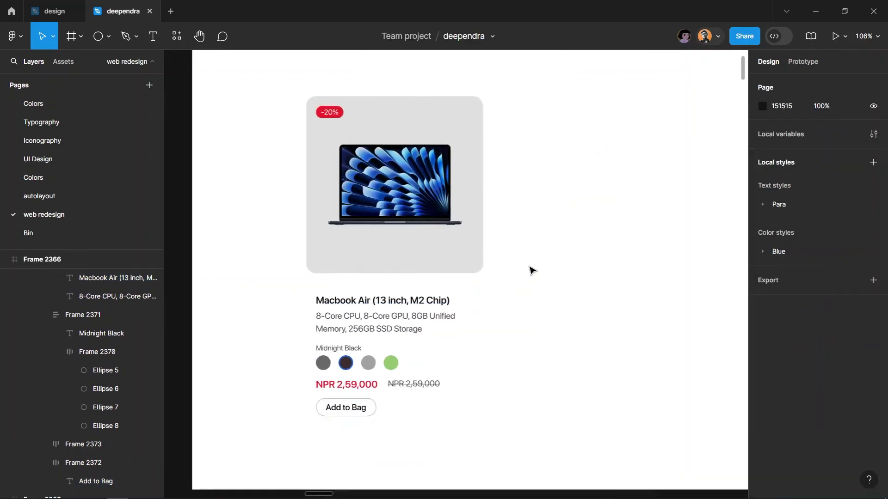
Set the card's auto-layout gap to 0 to tighten the space below the image
{"action": "scroll", "coordinate": [531, 270], "scroll_direction": "up", "scroll_amount": 1, "text": "ctrl"}
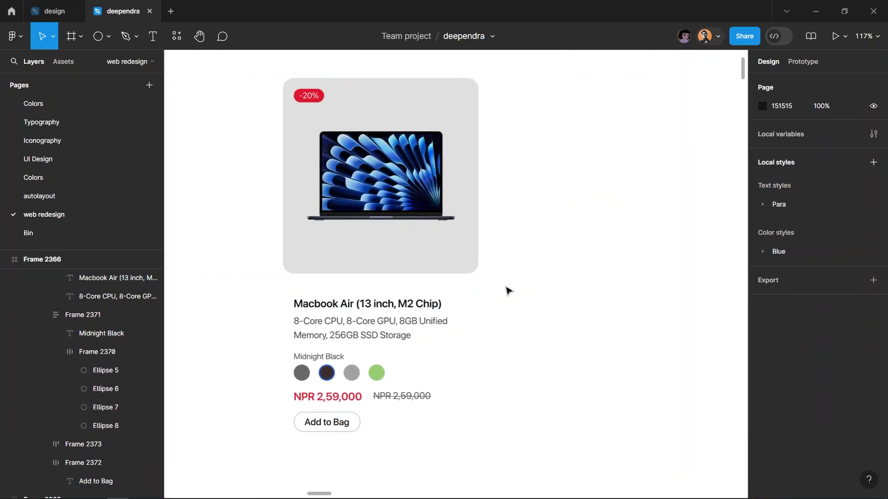
{"action": "left_click", "coordinate": [440, 357]}
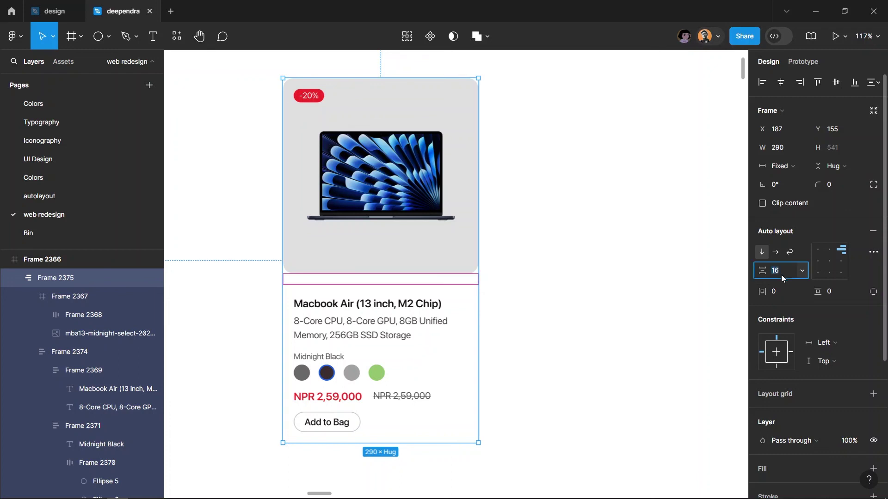
{"action": "type", "text": "0"}
{"action": "key", "text": "Return"}
{"action": "left_click", "coordinate": [632, 338]}
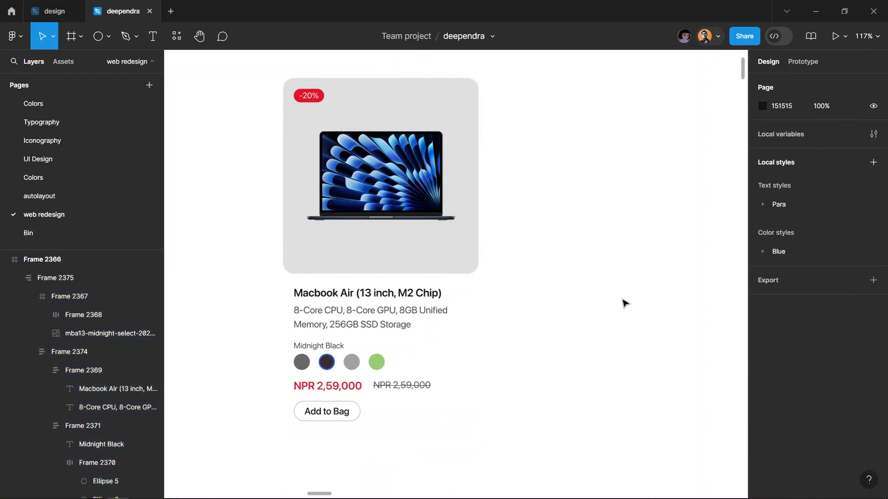